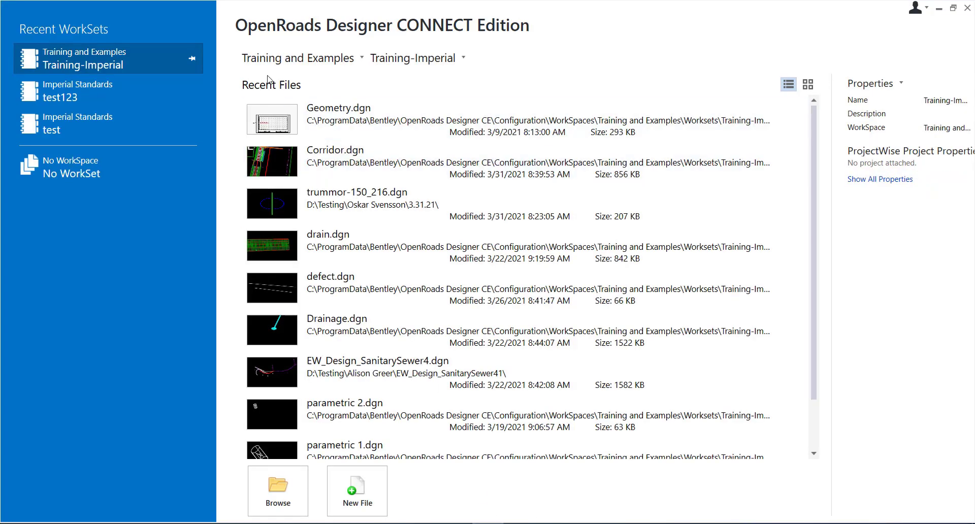
# Review the available workspaces and worksets, and open the Create WorkSet dialog to check its template choices.
pyautogui.click(278, 61)
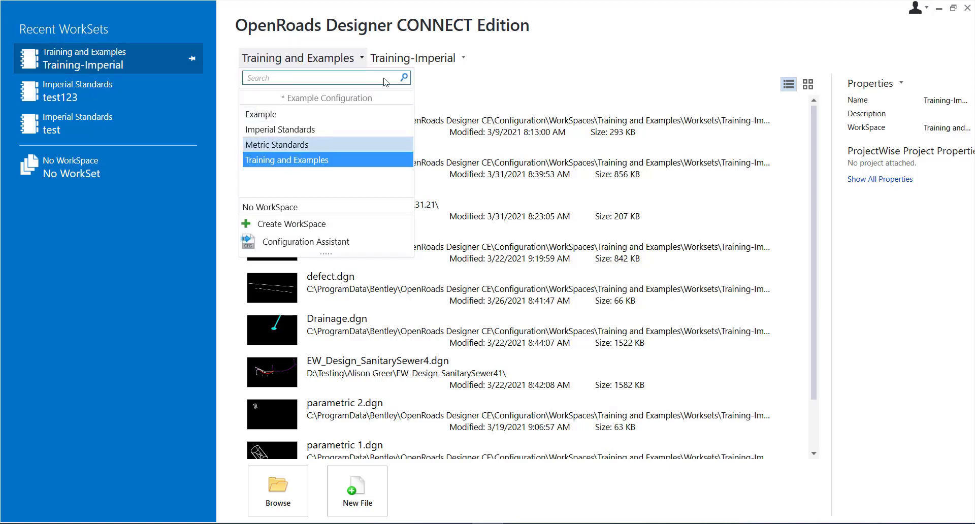
pyautogui.click(408, 59)
pyautogui.click(408, 59)
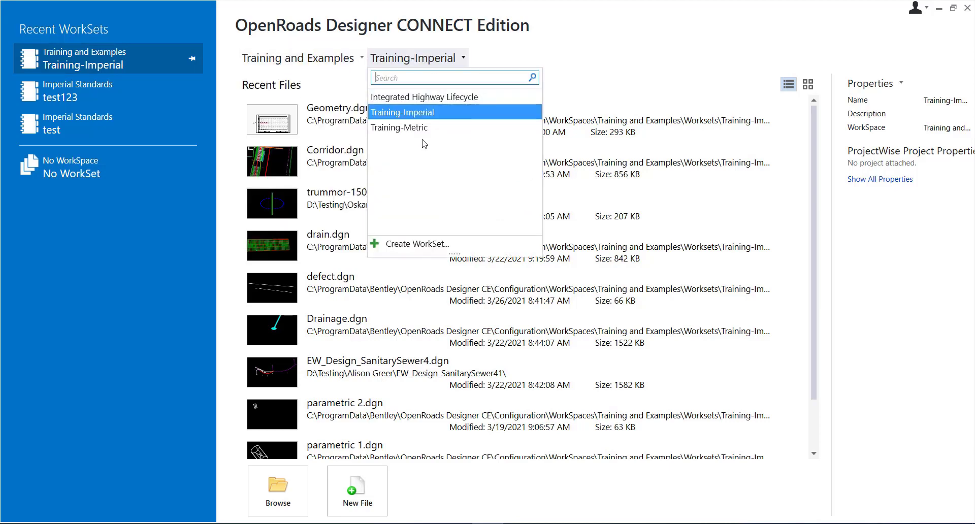
pyautogui.click(394, 245)
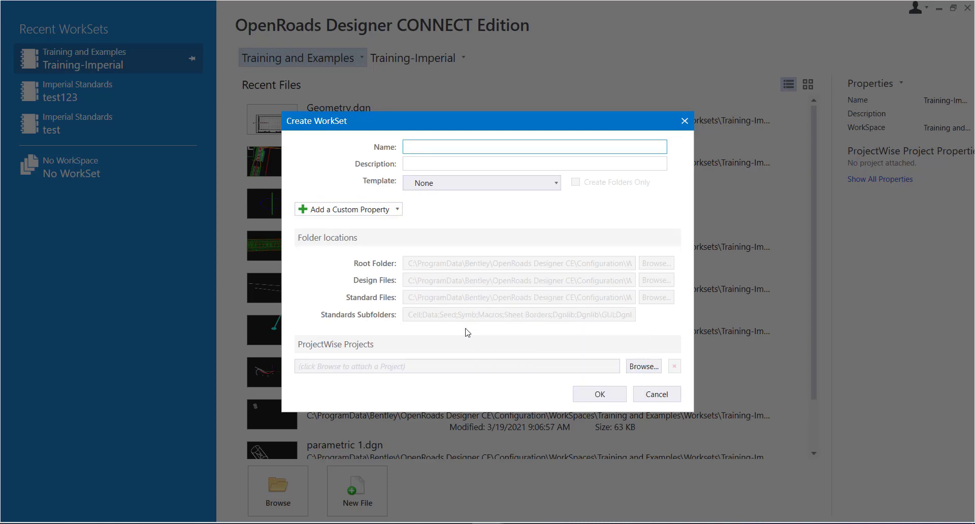
pyautogui.click(533, 183)
pyautogui.click(533, 184)
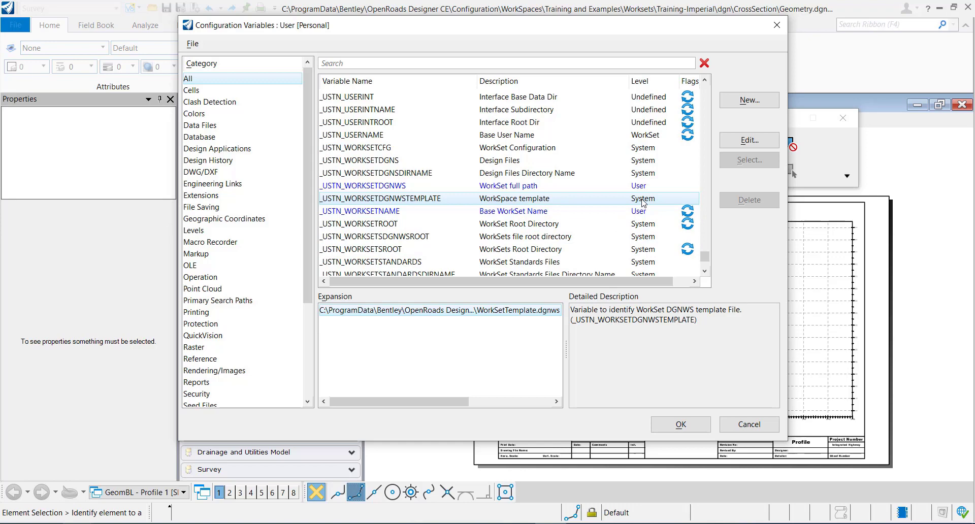
# Open the _USTN_WORKSETDGNWSTEMPLATE configuration variable and inspect the Template folder under WorkSpaces in File Explorer.
pyautogui.doubleClick(421, 200)
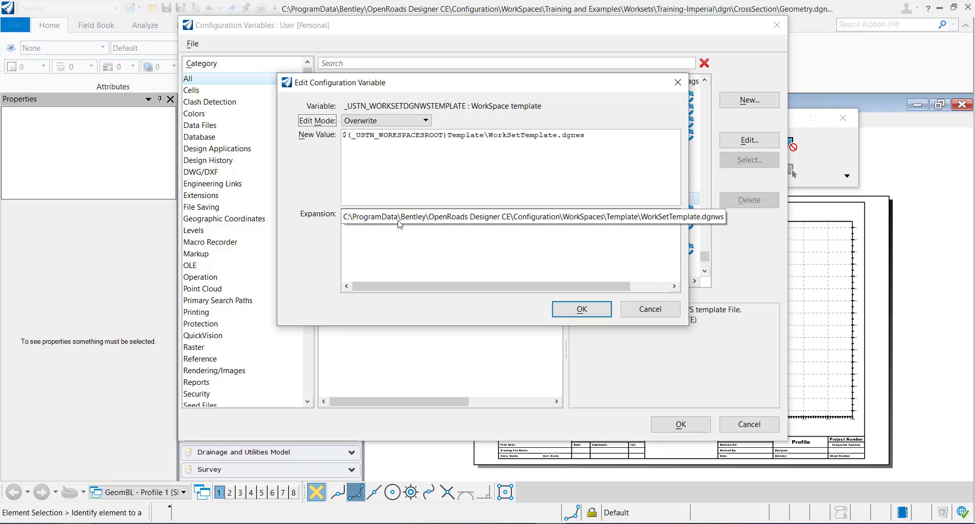
pyautogui.moveTo(94, 523)
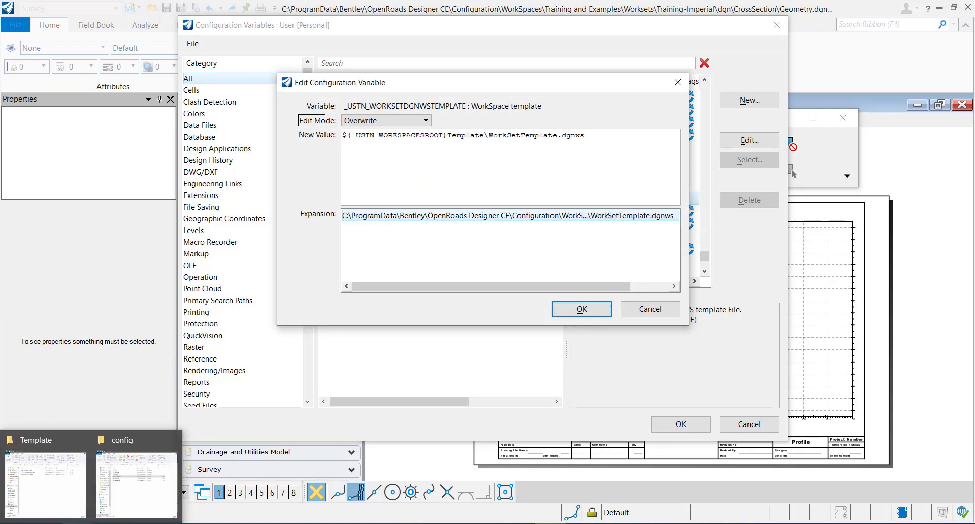
pyautogui.click(68, 492)
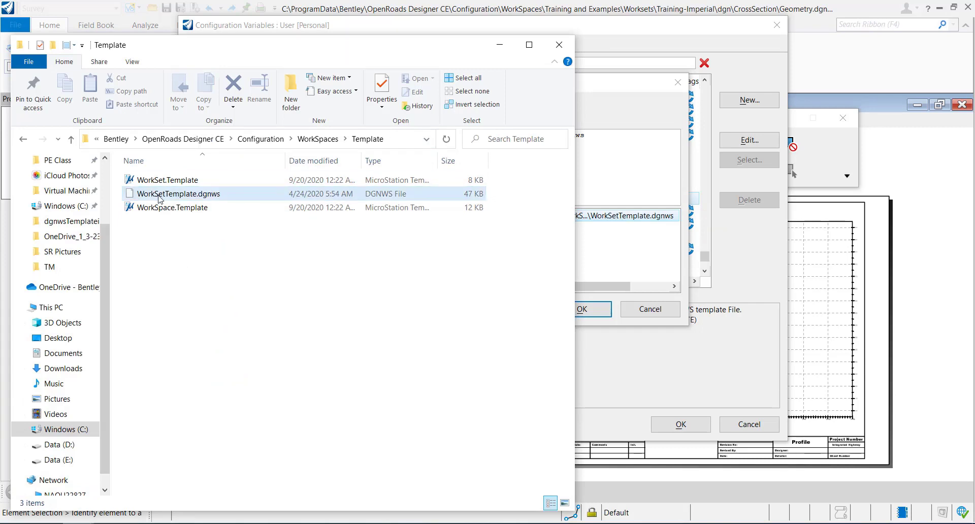
pyautogui.click(320, 139)
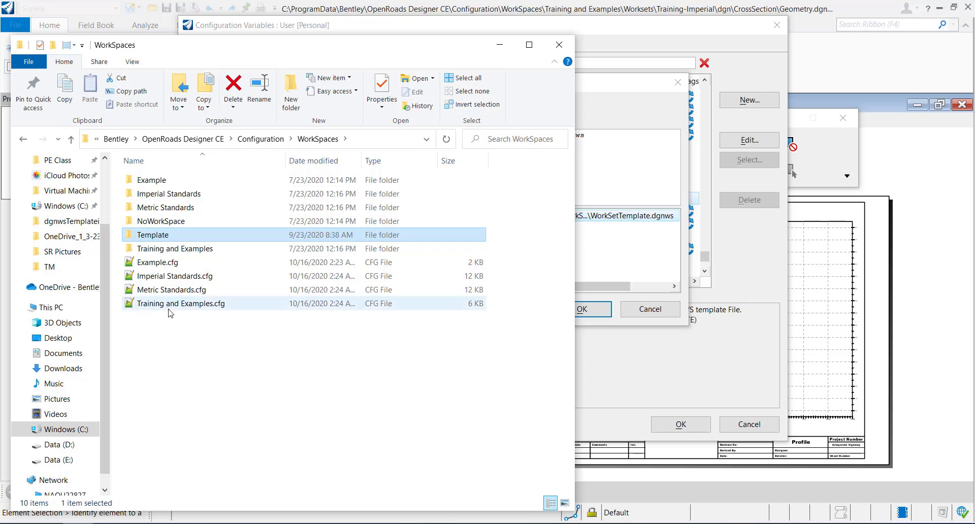
pyautogui.doubleClick(177, 236)
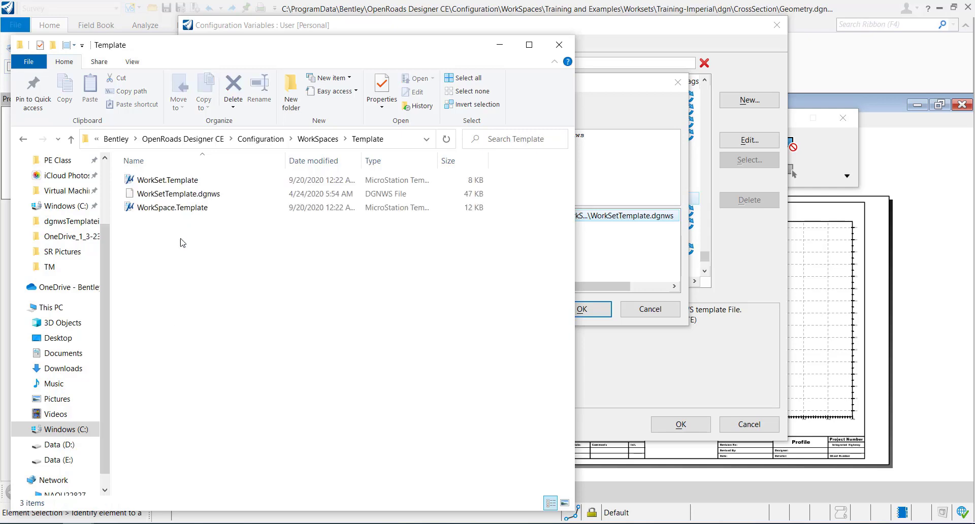
# Open the WorkSet.Template file, read through its contents and close it without changes.
pyautogui.doubleClick(178, 181)
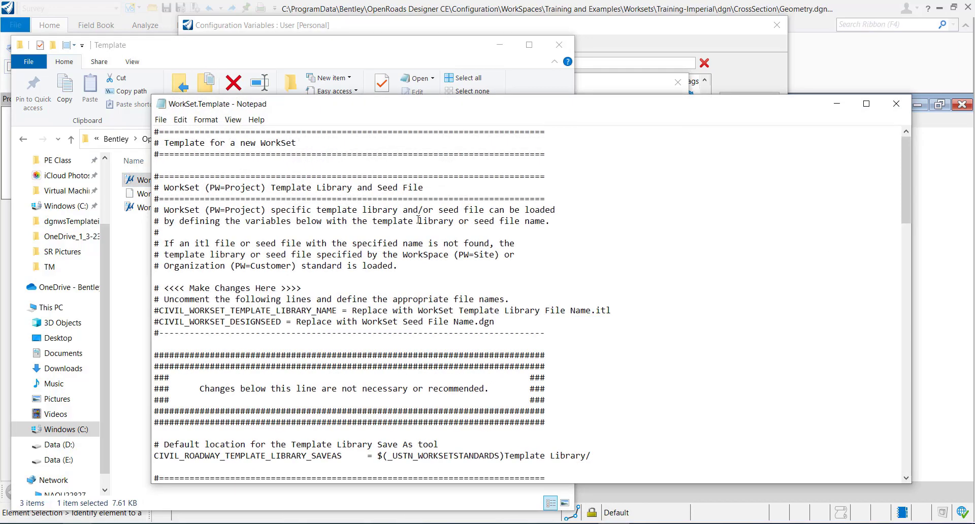
pyautogui.moveTo(448, 210); pyautogui.dragTo(397, 265)
pyautogui.click(500, 311)
pyautogui.scroll(-15, 480, 321)
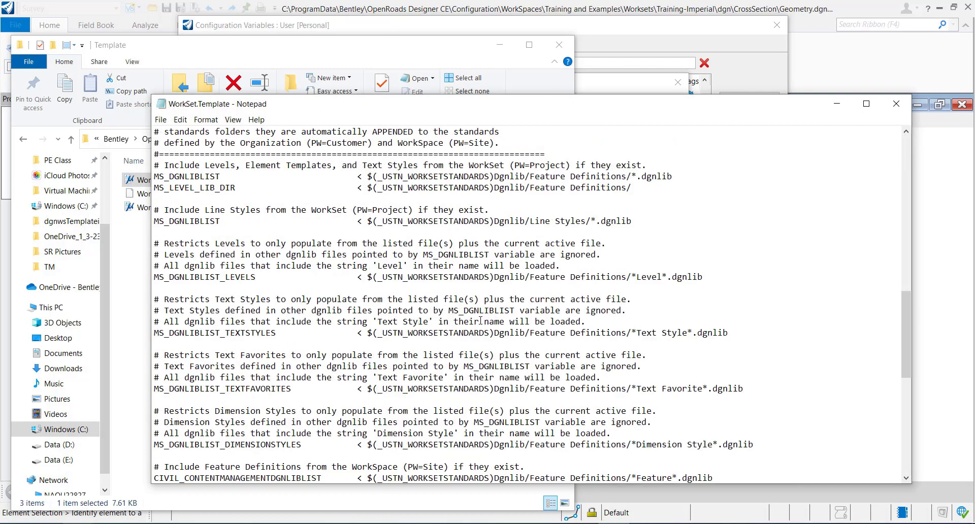
pyautogui.scroll(15, 480, 321)
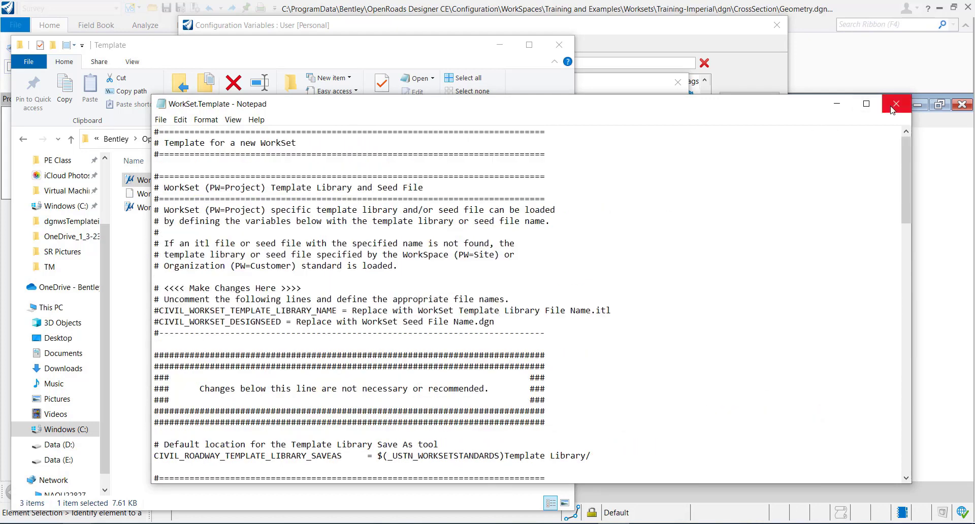
pyautogui.click(895, 104)
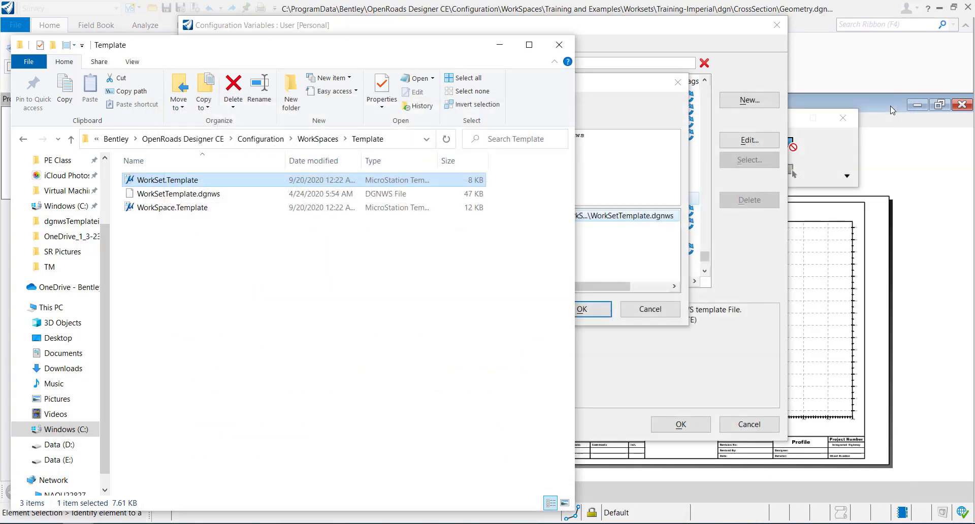
# Go up to the WorkSpaces folder and recheck the definition of the _USTN_WORKSETDGNWSTEMPLATE configuration variable.
pyautogui.click(318, 139)
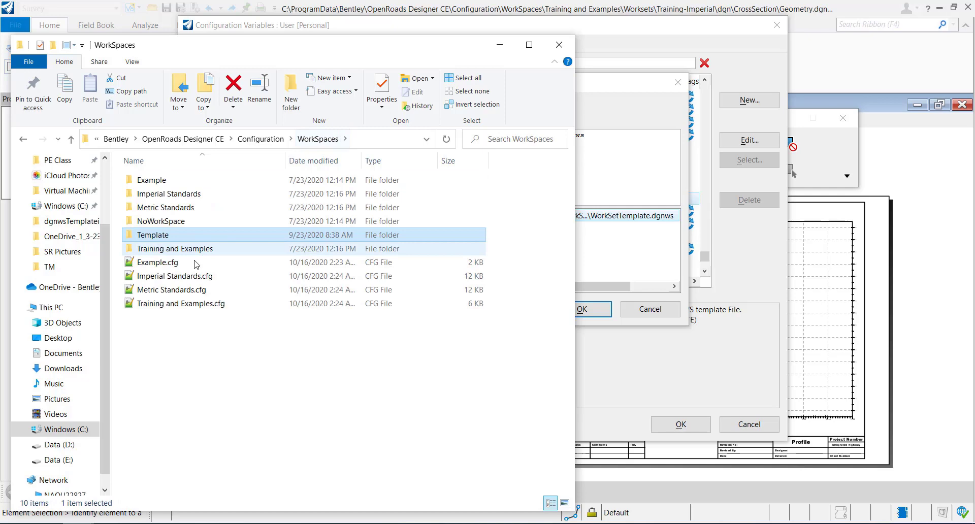
pyautogui.hotkey('alt', 'Tab')
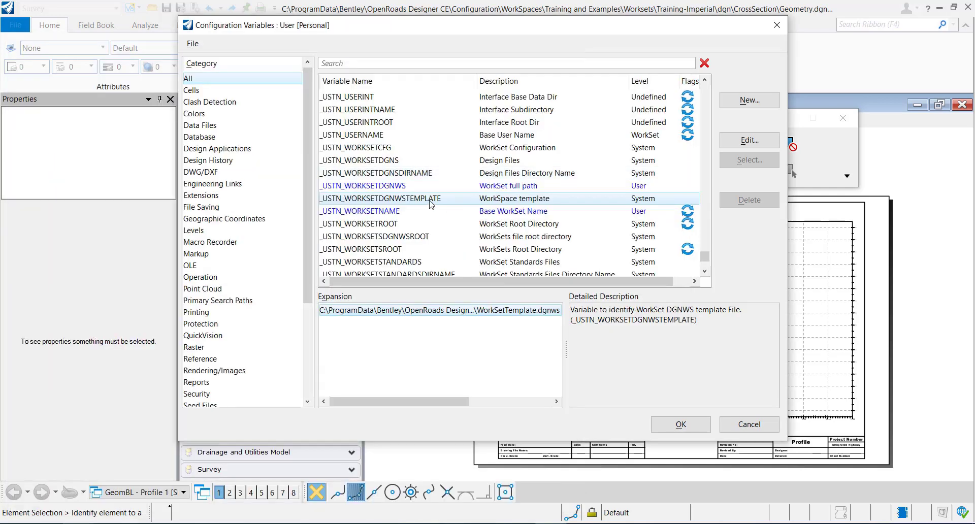
pyautogui.doubleClick(430, 204)
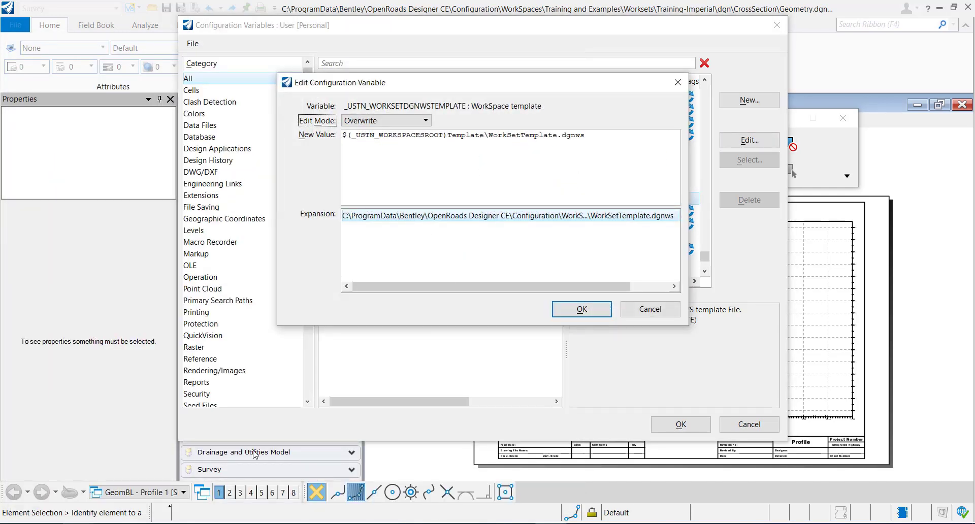
pyautogui.click(650, 307)
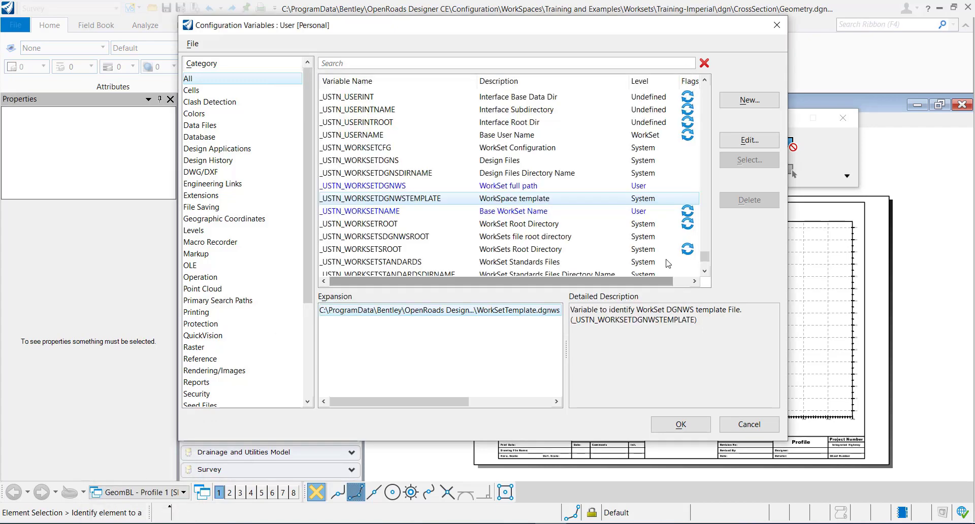
# Switch to the OpenRoadsDesigner config folder in File Explorer, check its full path and open msconfig.cfg.
pyautogui.click(91, 523)
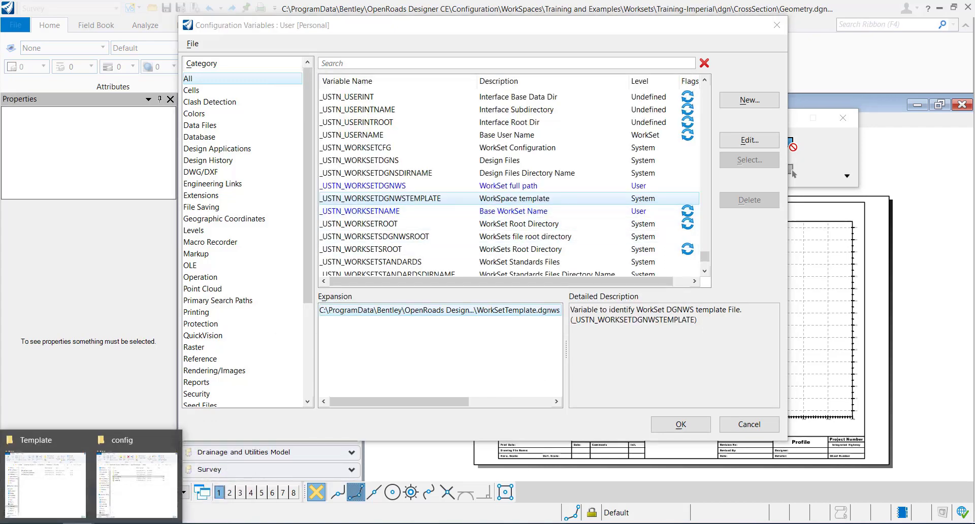
pyautogui.click(128, 504)
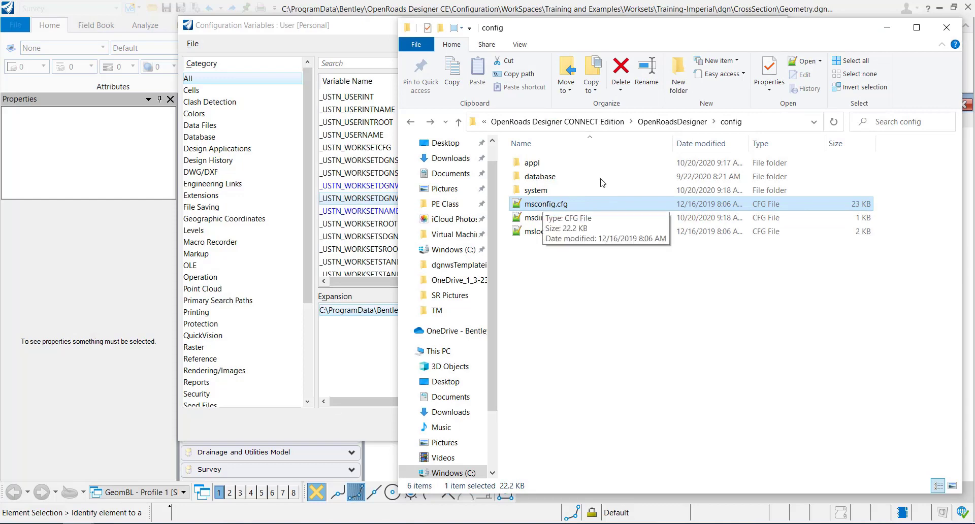
pyautogui.click(763, 125)
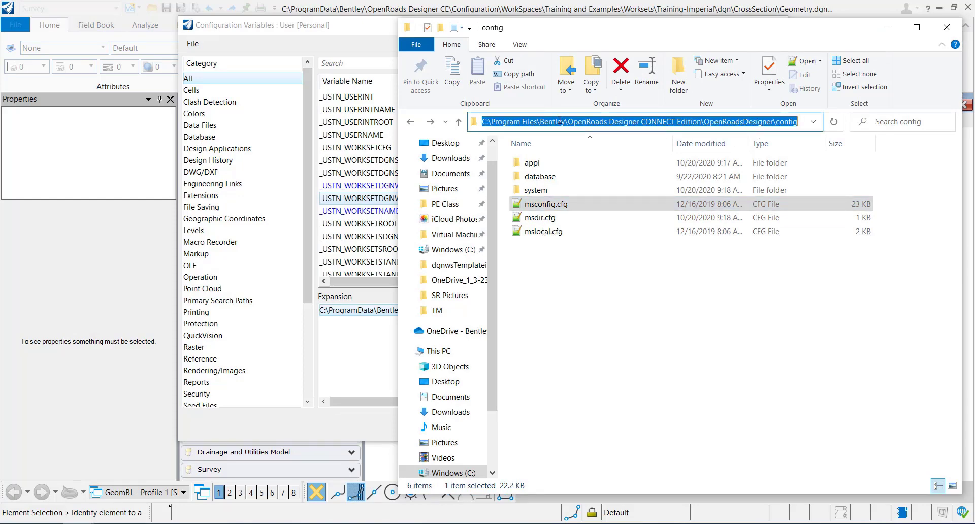
pyautogui.doubleClick(529, 205)
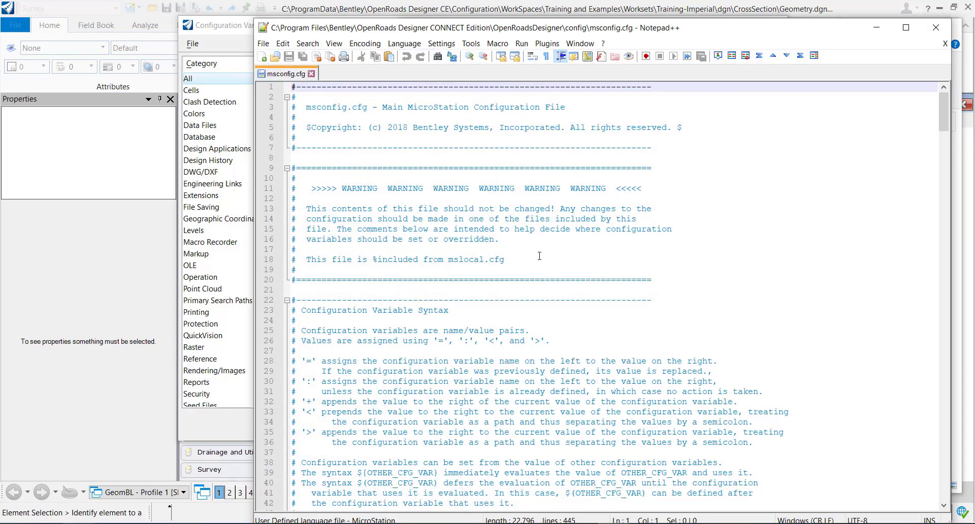
# Find the WorkSpace and WorkSet template variables in msconfig.cfg and examine the _USTN_WORKSETTEMPLATE and _USTN_WORKSETDGNWSTEMPLATE lines.
pyautogui.scroll(-20, 539, 255)
pyautogui.click(348, 258)
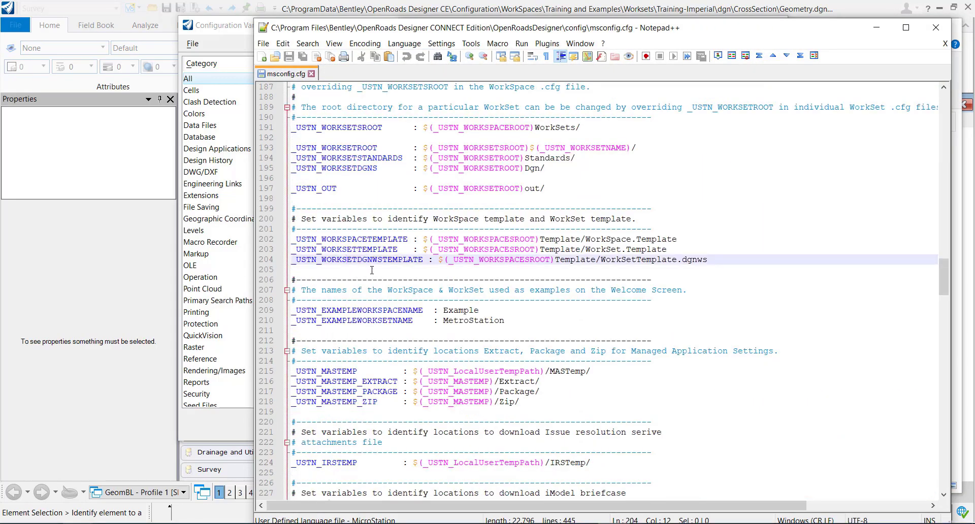
pyautogui.click(372, 270)
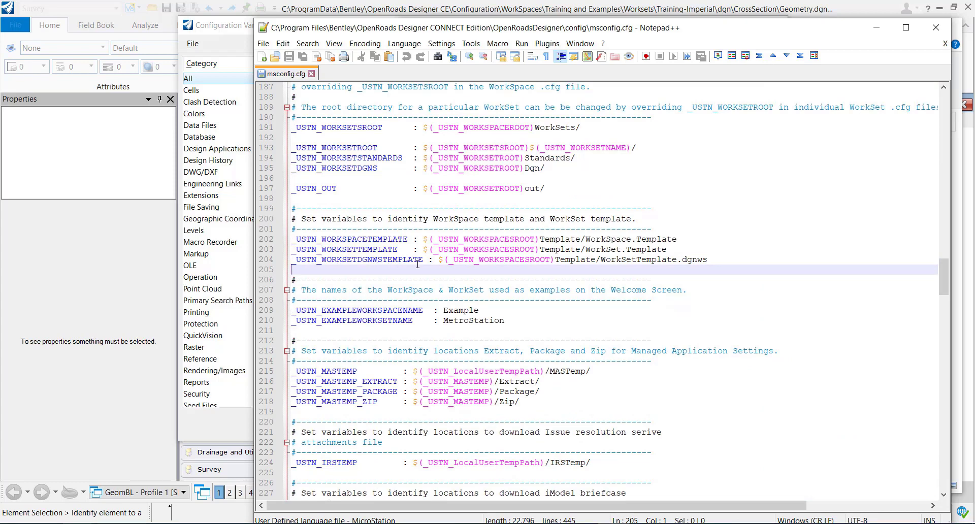
pyautogui.click(711, 258)
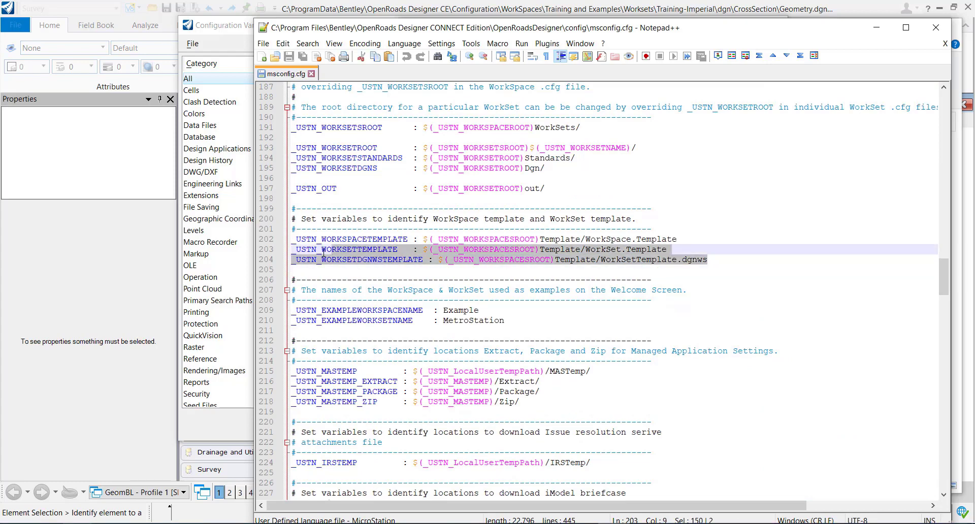
pyautogui.click(348, 277)
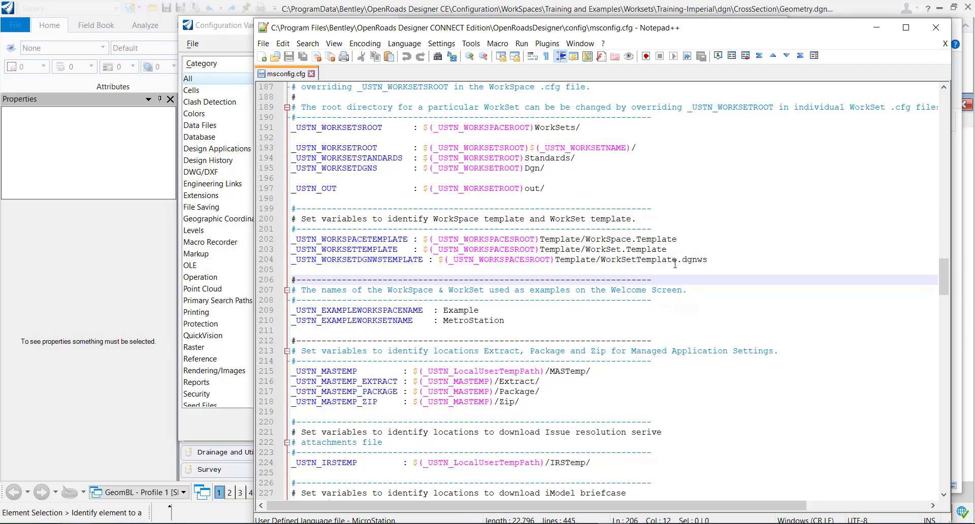
pyautogui.click(713, 252)
# Switch to ProjectWise Explorer and show the contents of the Template folder under WorkSpaces.
pyautogui.hotkey('alt', 'Tab')
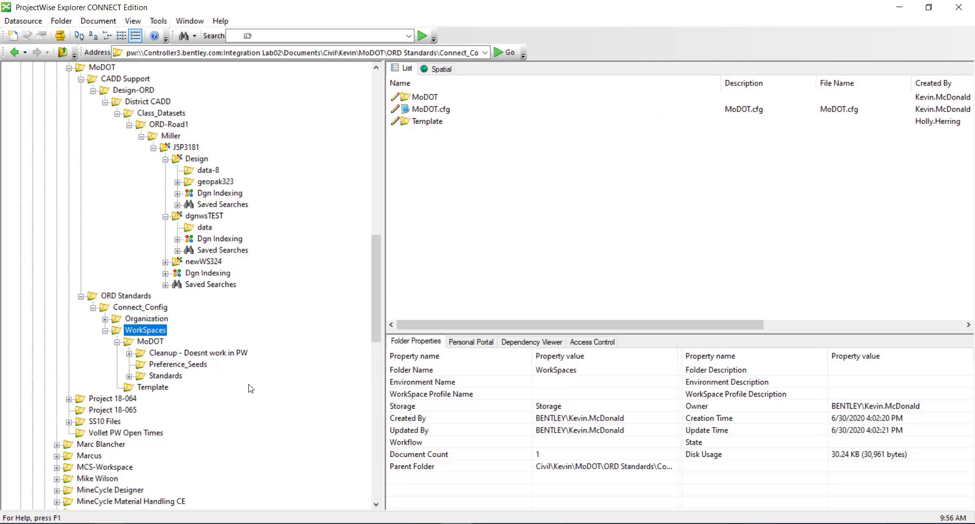
pyautogui.click(153, 388)
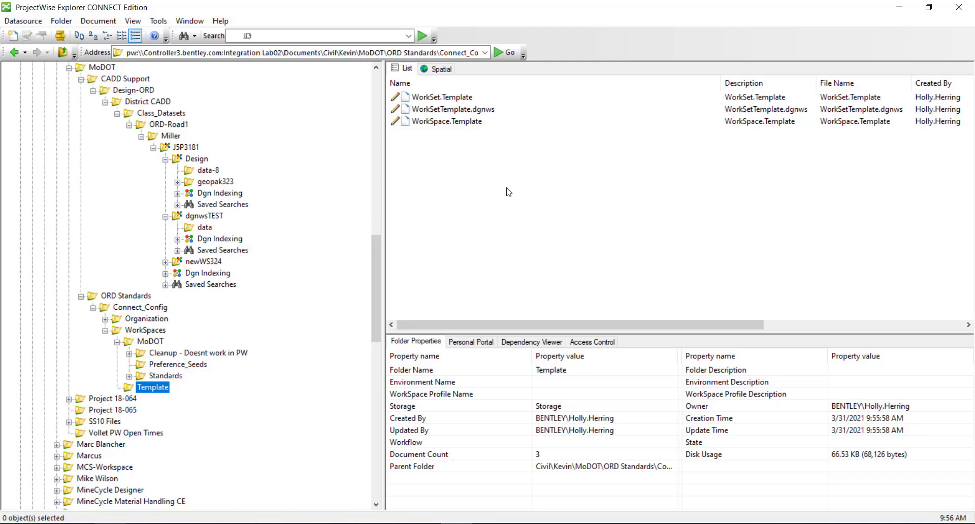
# Start a new work area inside the J5P3181 work area, using no template, and name it ProjectABC.
pyautogui.click(186, 148)
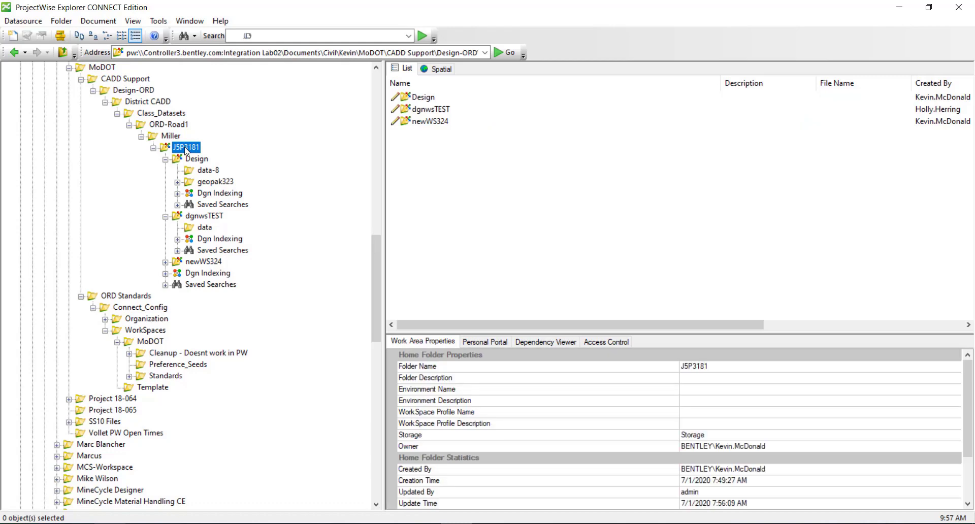
pyautogui.rightClick(186, 151)
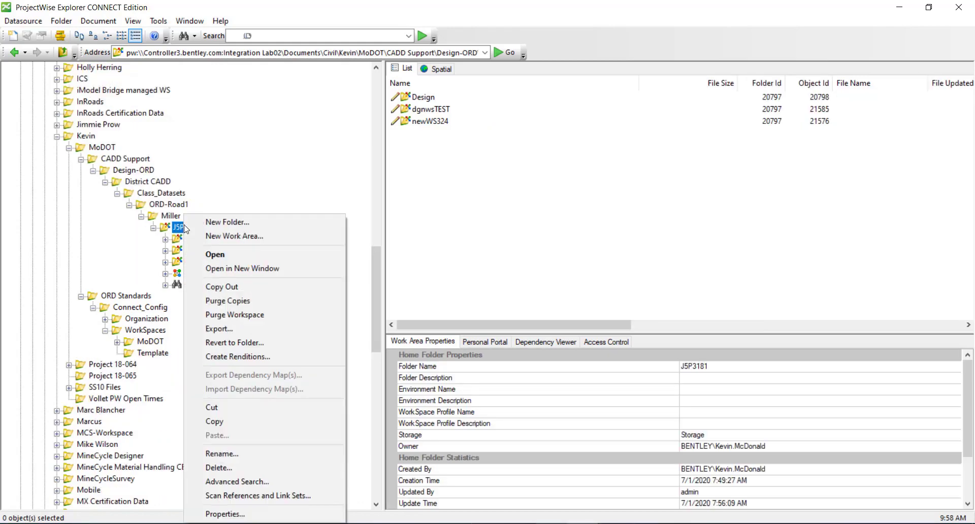
pyautogui.click(203, 236)
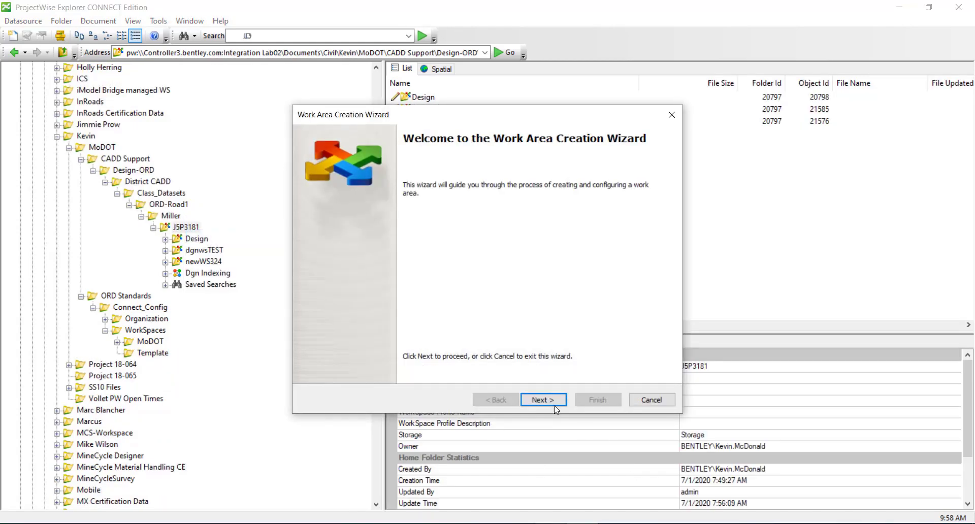
pyautogui.click(552, 404)
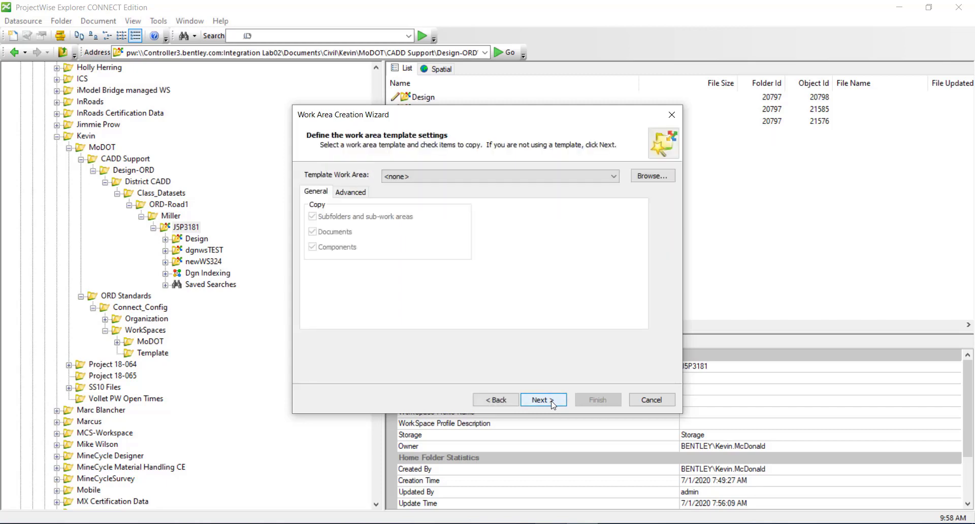
pyautogui.click(553, 405)
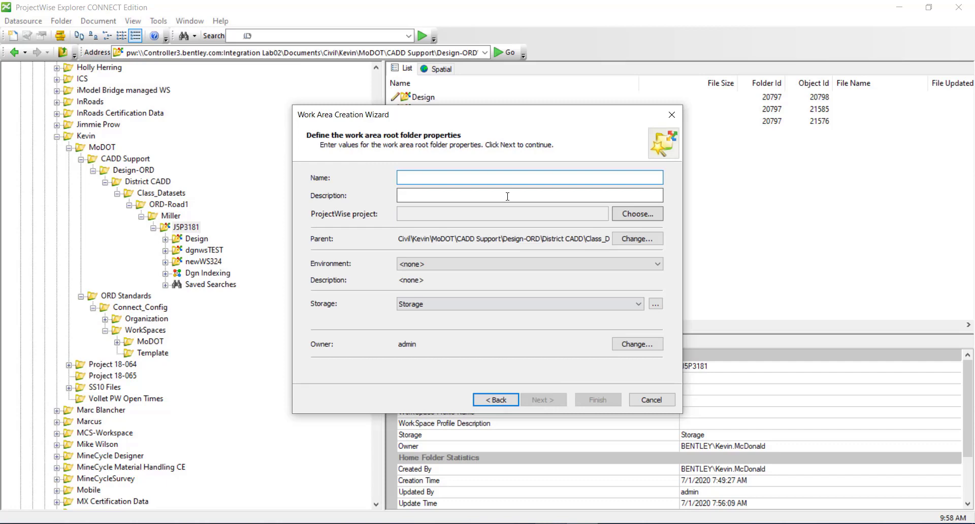
pyautogui.write('P')
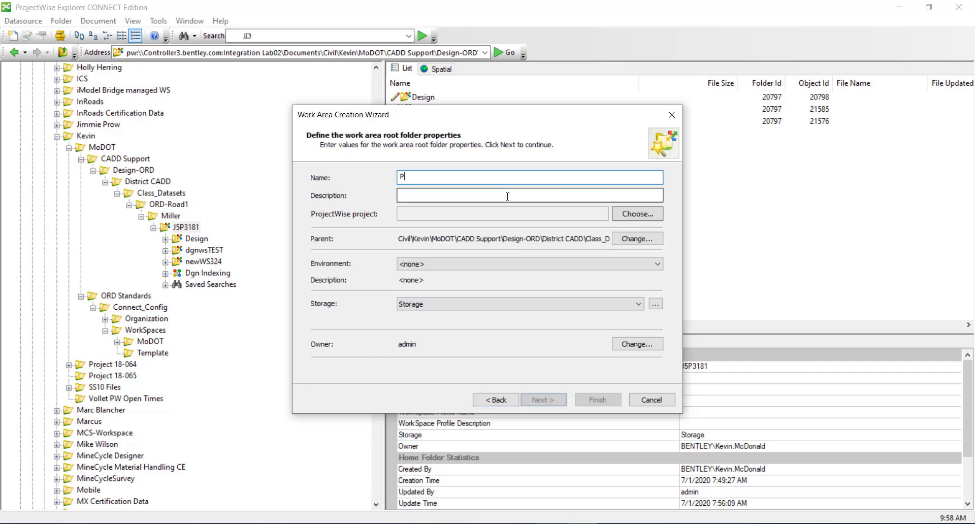
pyautogui.write('roject')
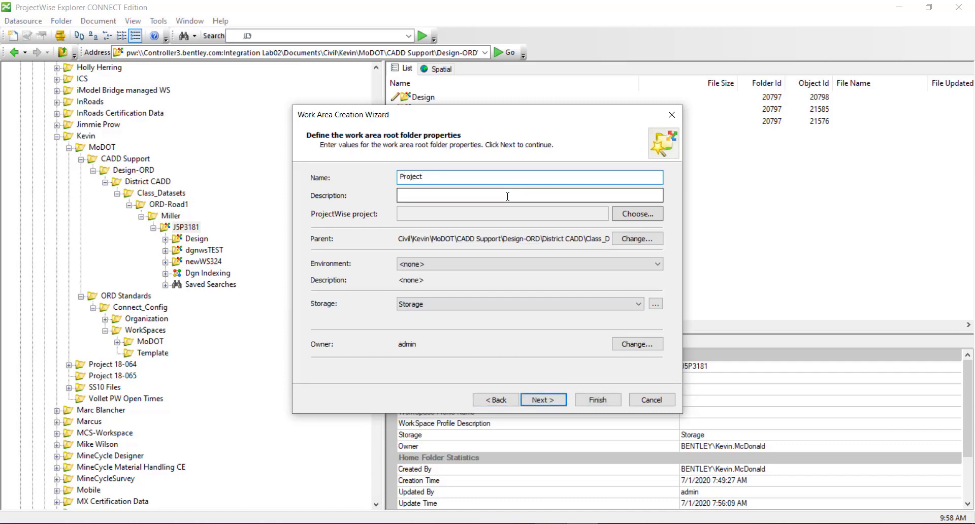
pyautogui.write('ABS')
pyautogui.press('BackSpace')
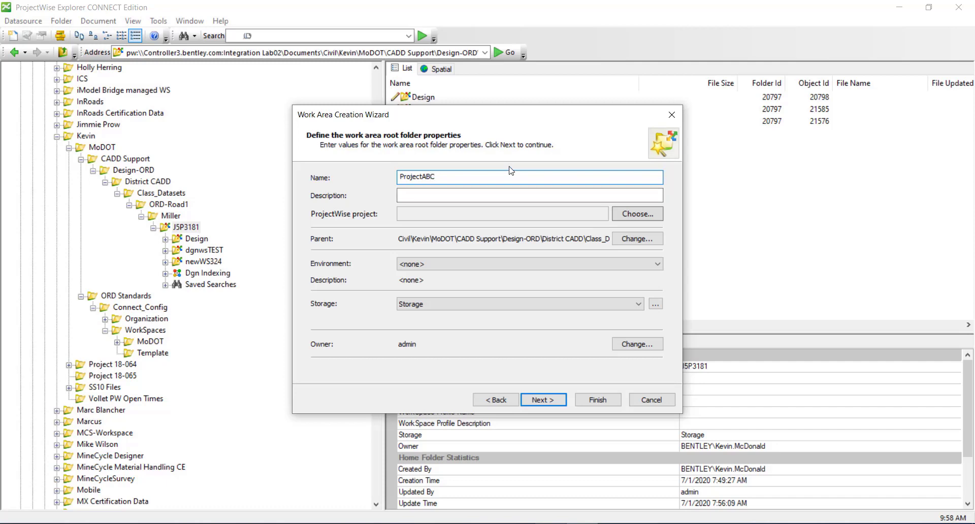
# Enter ProjectABC as the work area's description and create it with no work area type and the inherited resources.
pyautogui.click(462, 196)
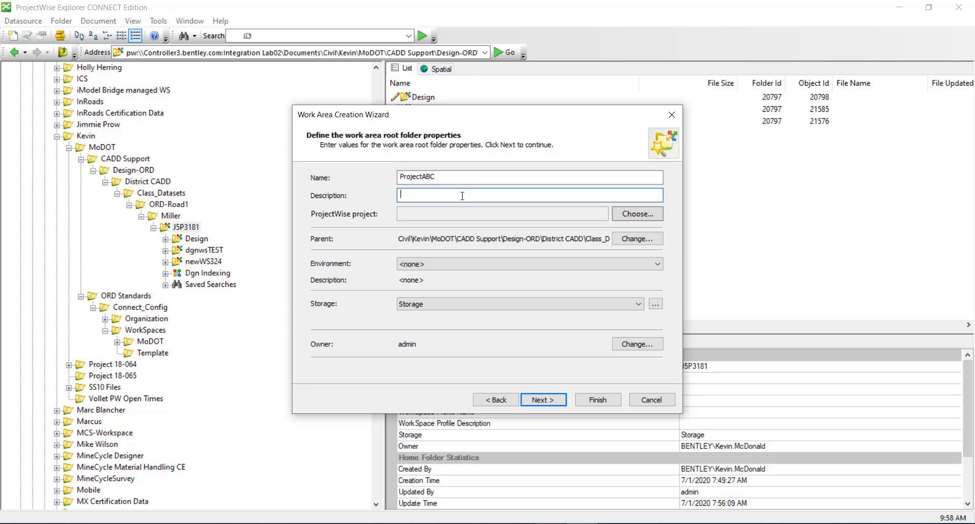
pyautogui.write('ProjectABC')
pyautogui.click(543, 401)
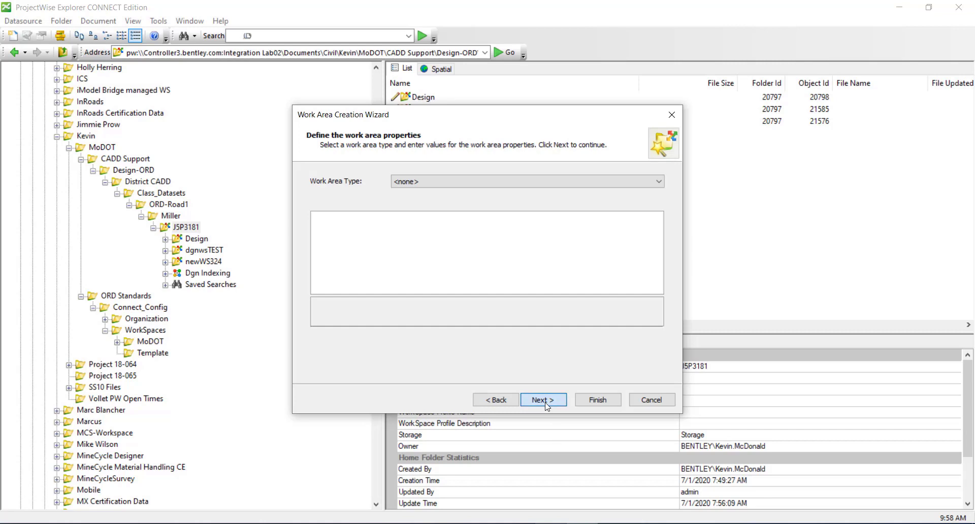
pyautogui.click(544, 402)
pyautogui.click(543, 400)
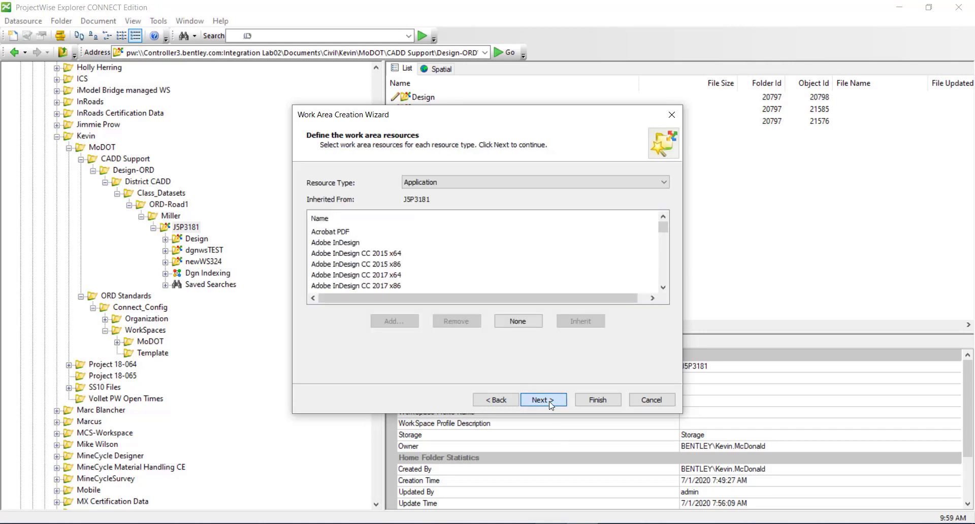
pyautogui.click(543, 400)
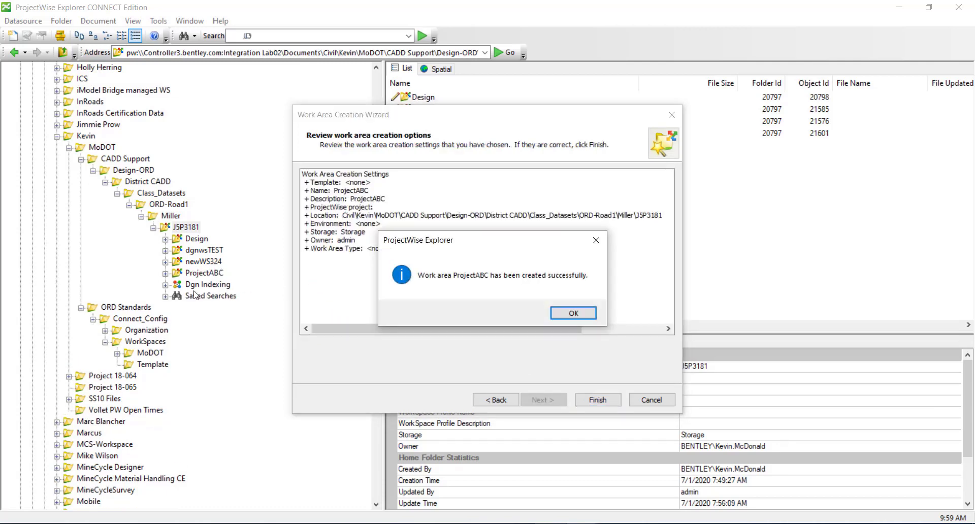
pyautogui.click(571, 313)
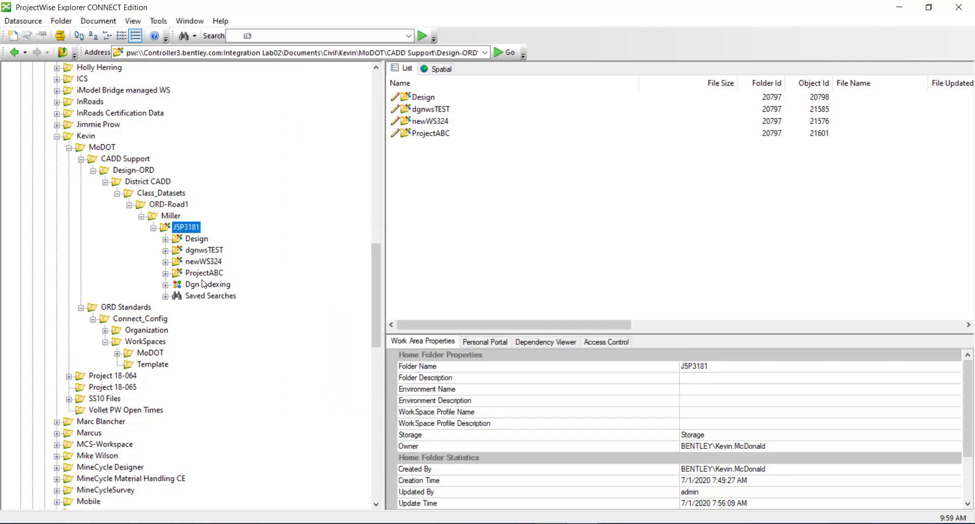
# Open the new ProjectABC work area and copy WorkSet.Template from the Template folder under WorkSpaces.
pyautogui.doubleClick(218, 274)
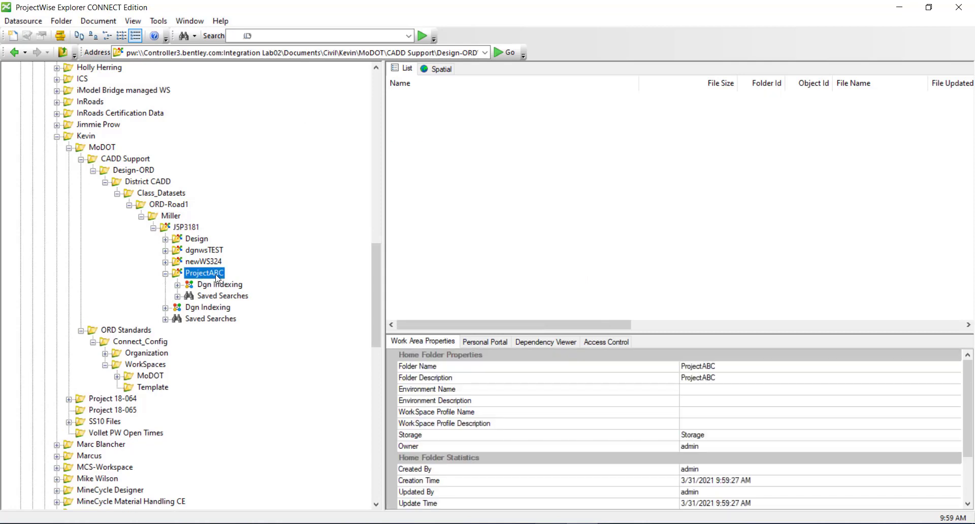
pyautogui.click(157, 387)
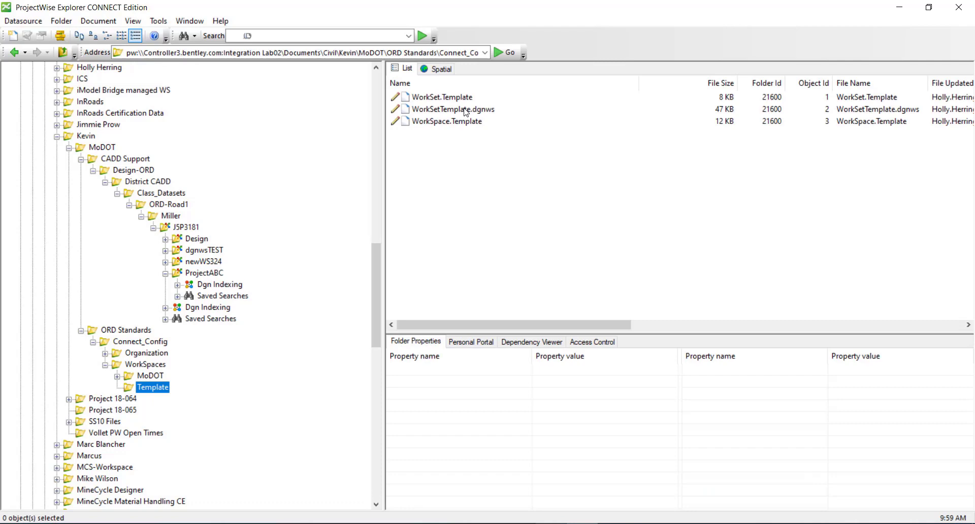
pyautogui.rightClick(454, 100)
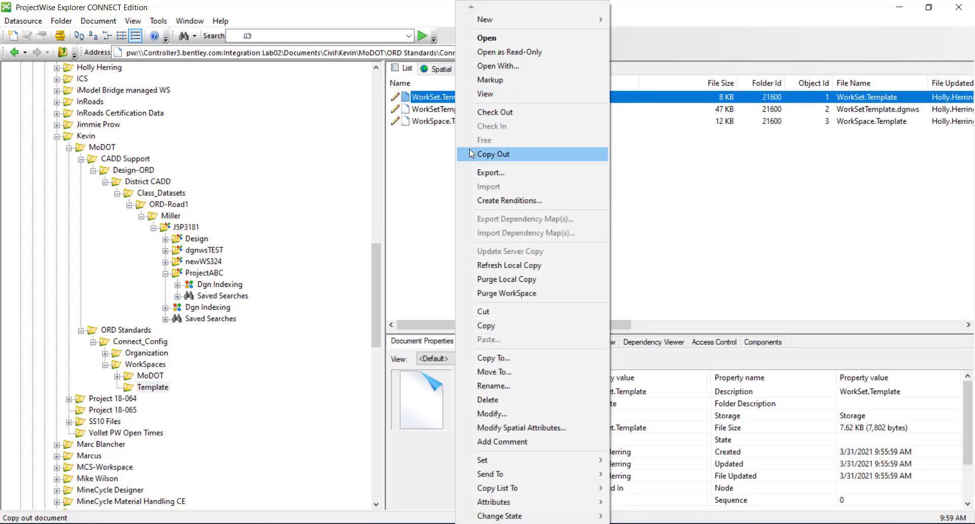
pyautogui.click(489, 320)
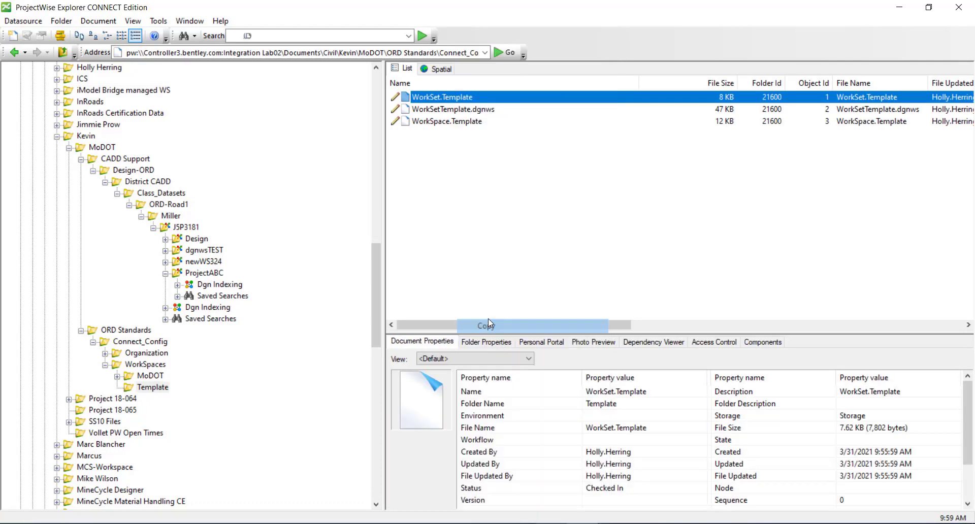
pyautogui.press('Tab')
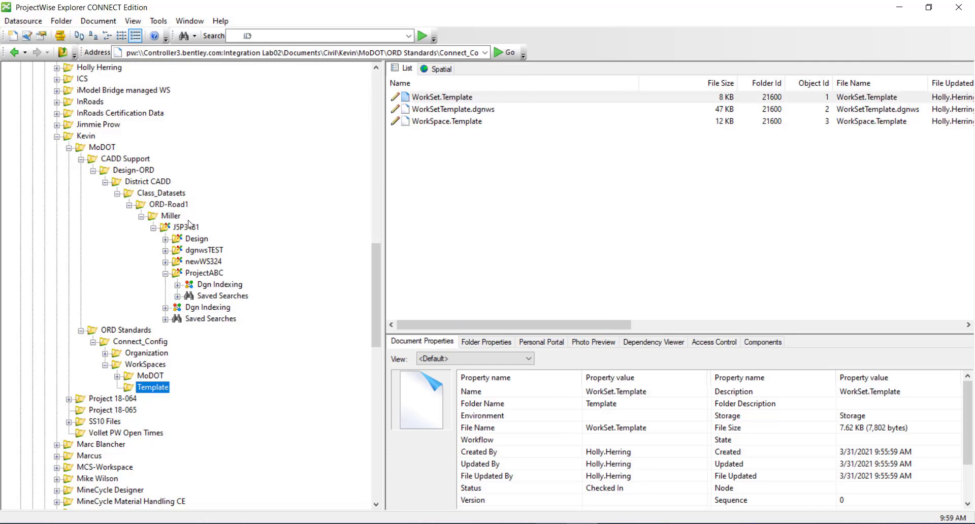
# Paste the copied WorkSet.Template document into the ProjectABC work area.
pyautogui.click(190, 227)
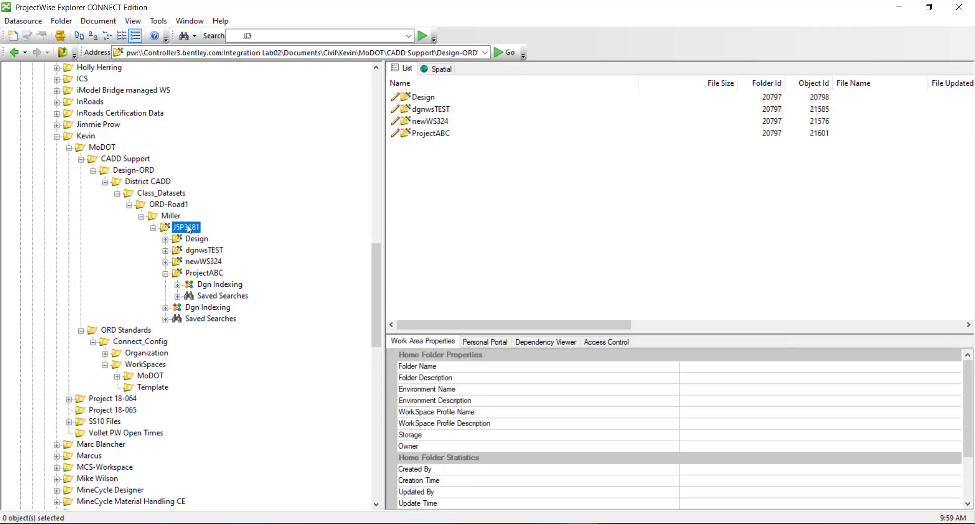
pyautogui.click(200, 277)
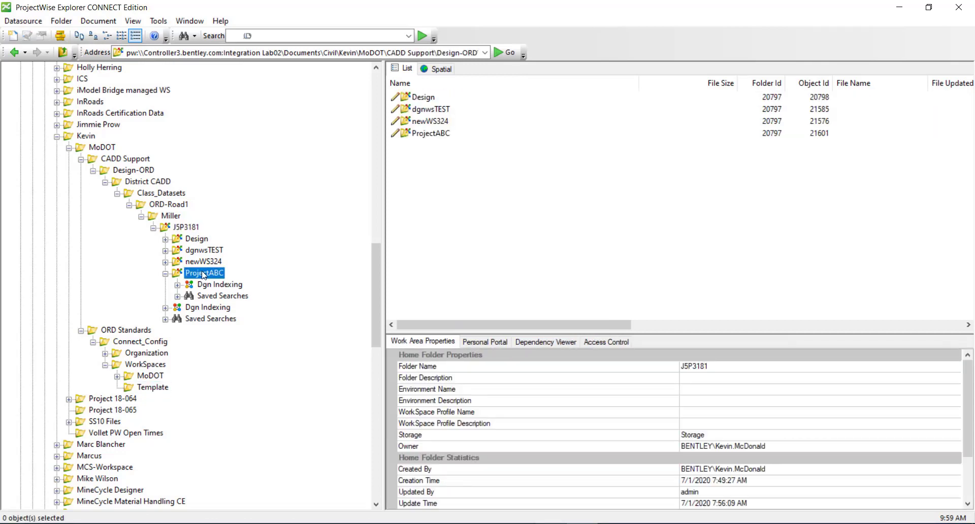
pyautogui.press('Up')
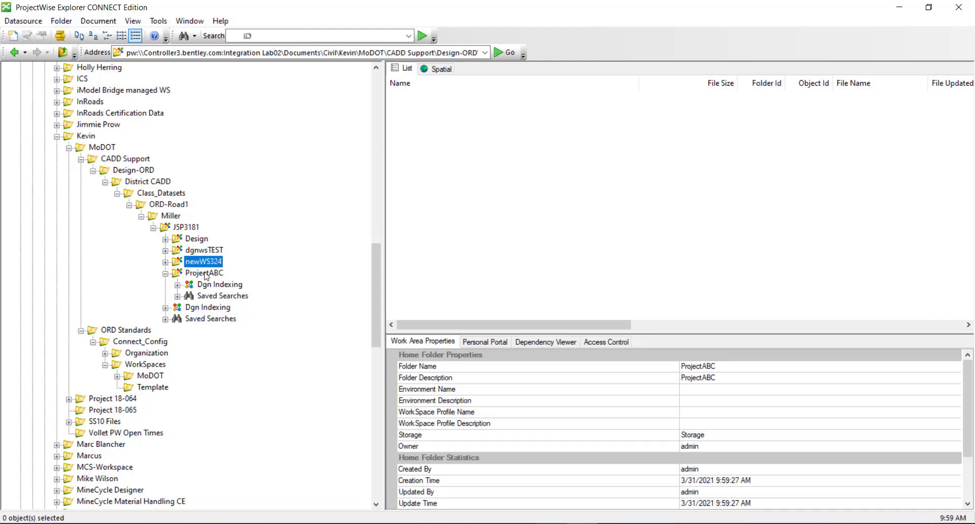
pyautogui.click(206, 275)
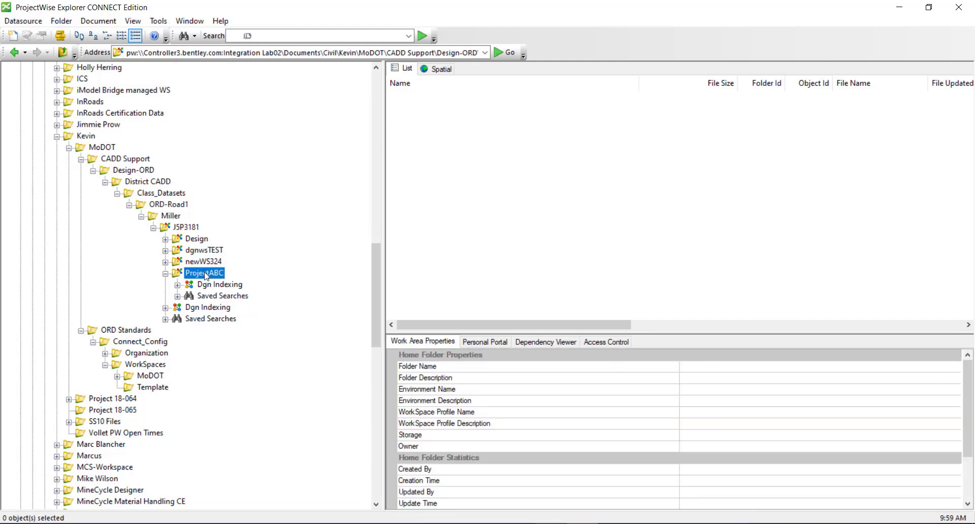
pyautogui.rightClick(205, 274)
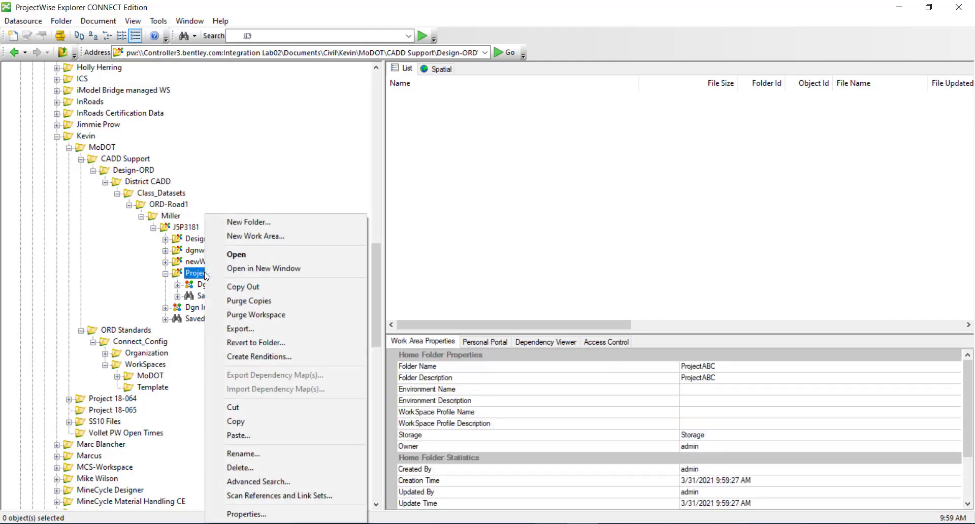
pyautogui.click(238, 435)
pyautogui.click(500, 313)
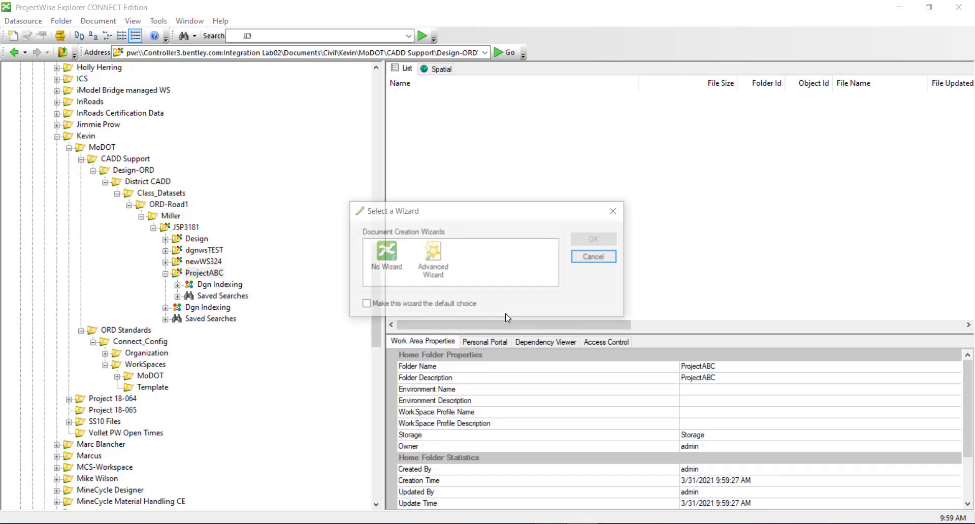
pyautogui.click(604, 241)
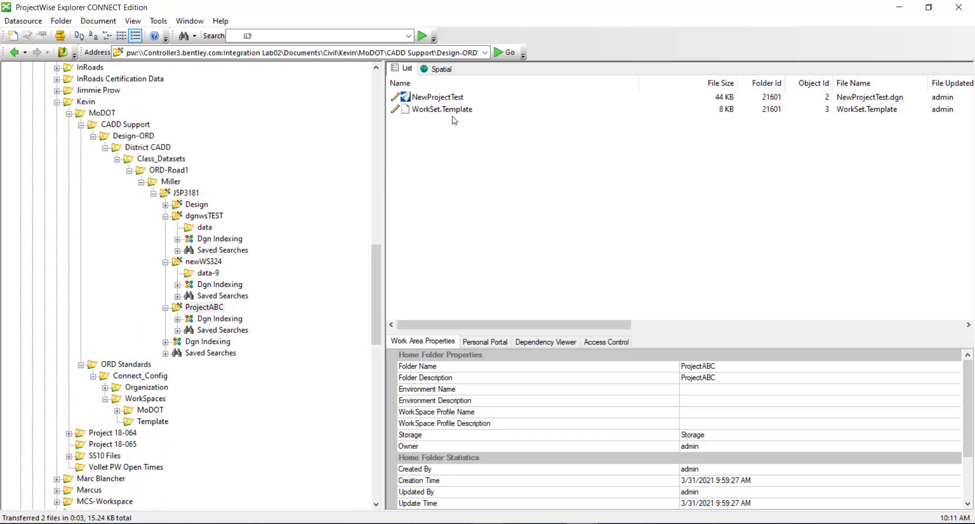
# Rename WorkSet.Template in ProjectABC, unlinking the name fields and setting the name, description and file name to ProjectABC.cfg.
pyautogui.click(426, 108)
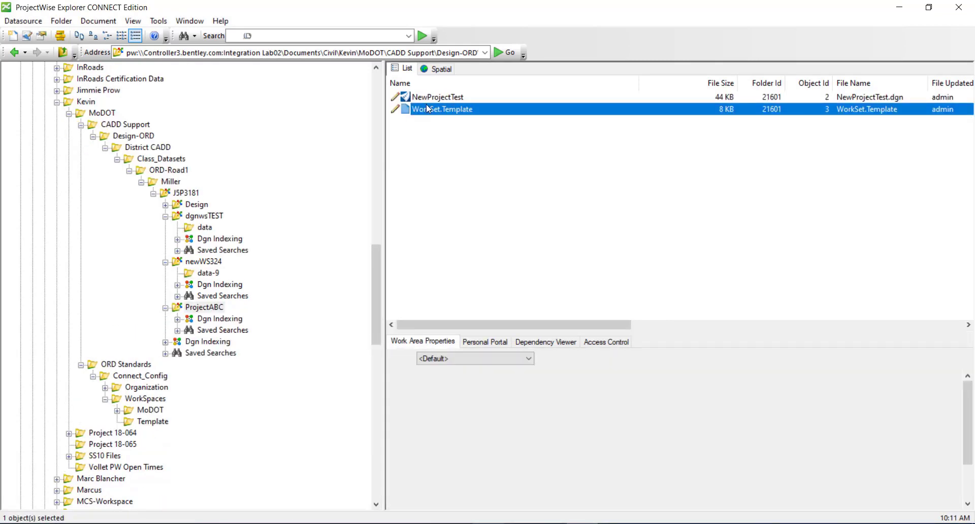
pyautogui.rightClick(427, 107)
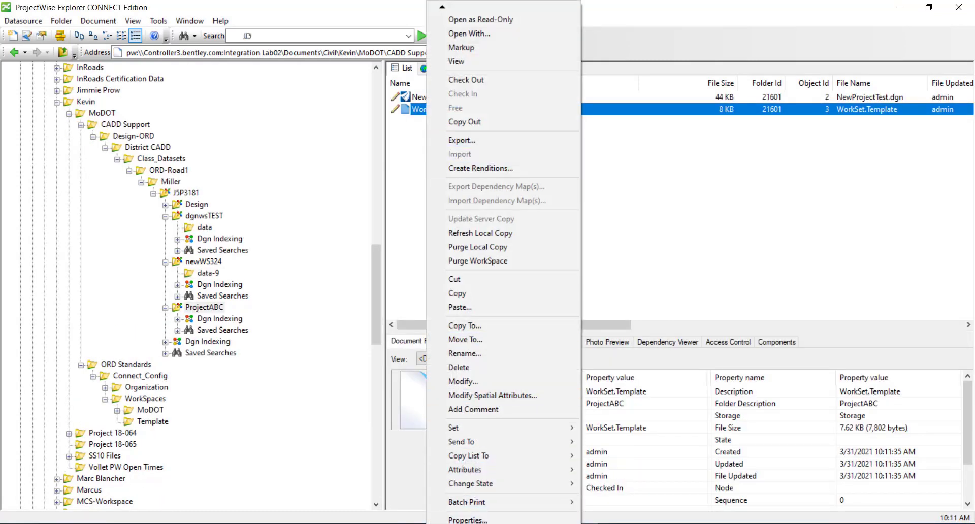
pyautogui.click(486, 351)
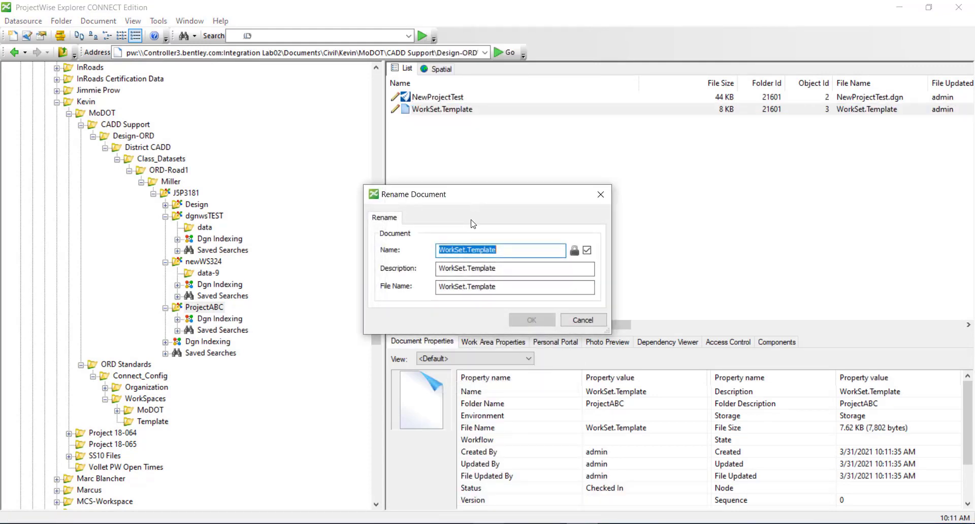
pyautogui.write('Project')
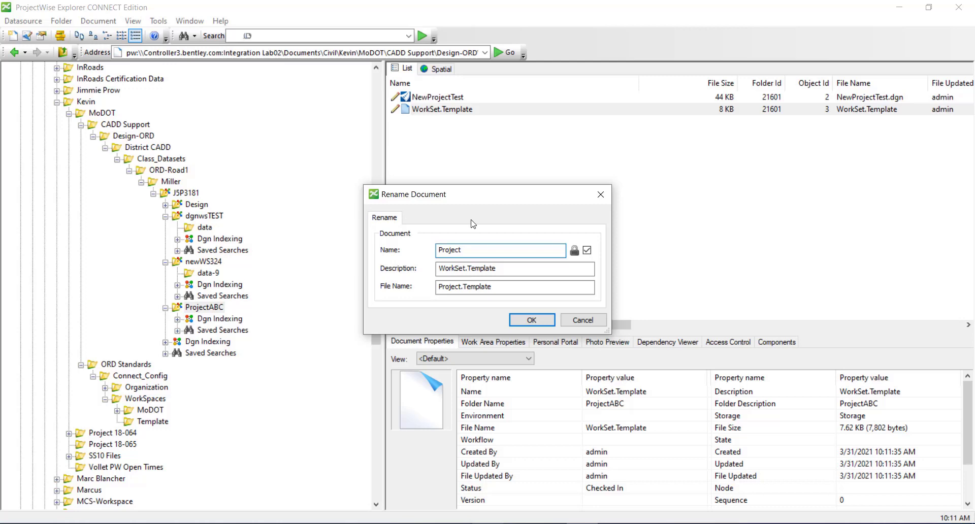
pyautogui.write('ABC.cfg')
pyautogui.click(587, 250)
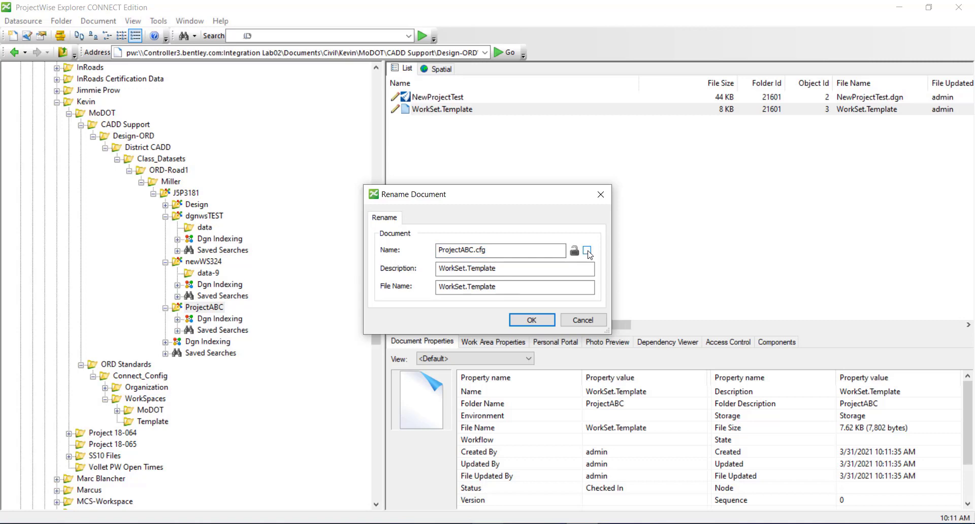
pyautogui.doubleClick(513, 268)
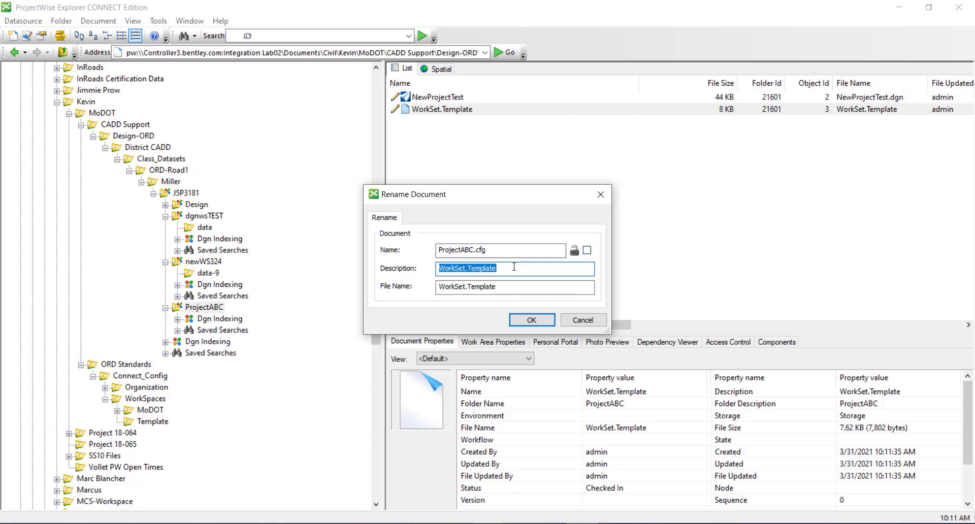
pyautogui.write('ProjectABC.cfg')
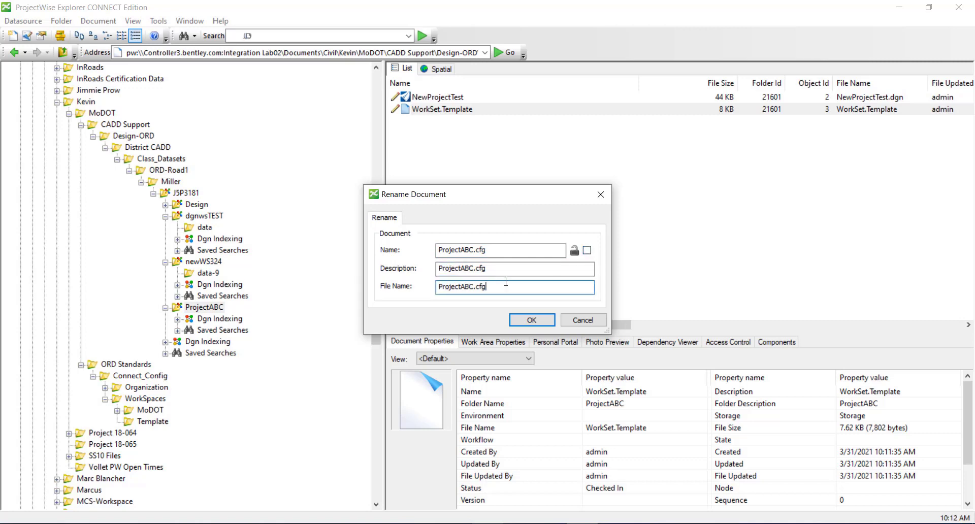
pyautogui.click(526, 321)
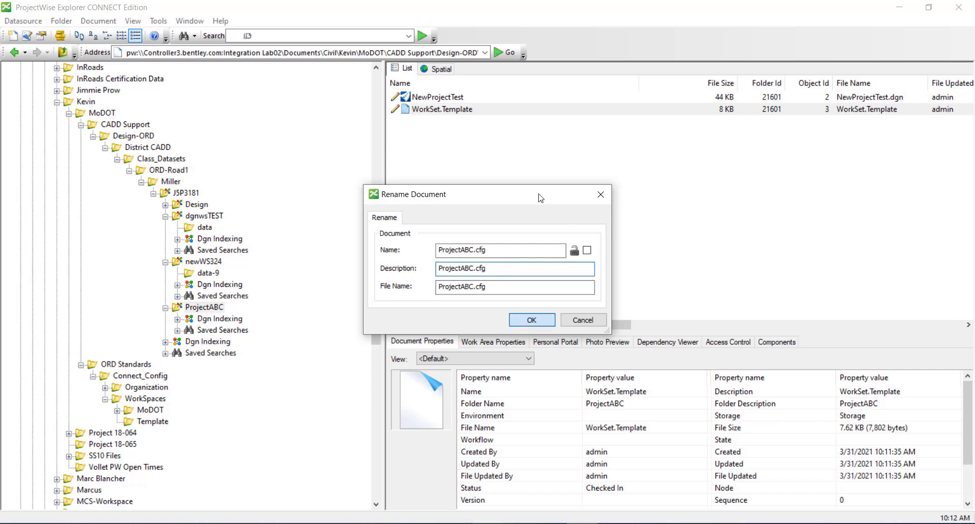
pyautogui.click(459, 151)
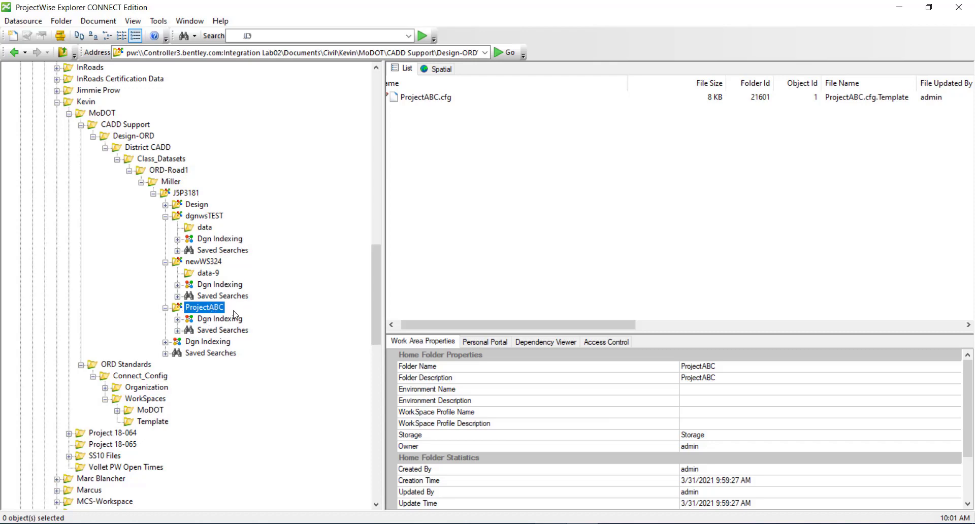
# Review the template files in the Template folder and return to the ProjectABC document list.
pyautogui.click(160, 421)
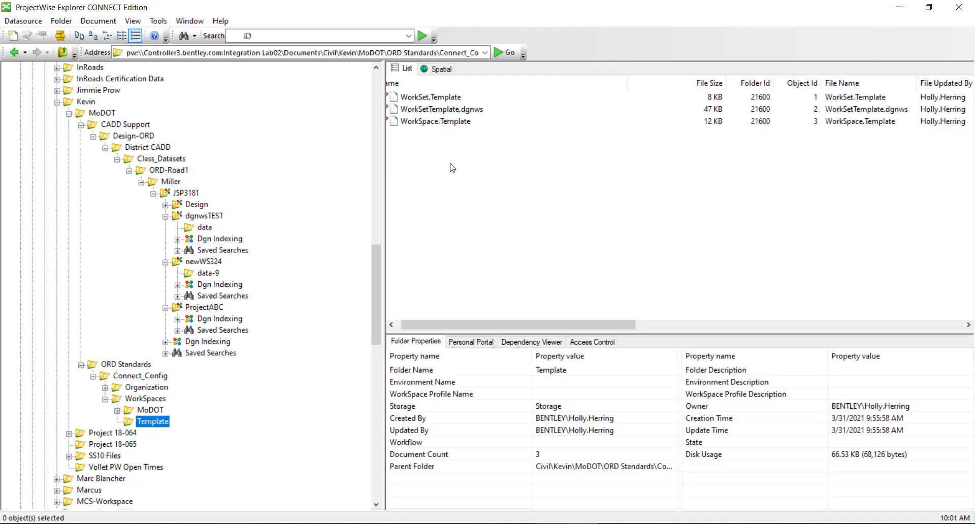
pyautogui.click(201, 309)
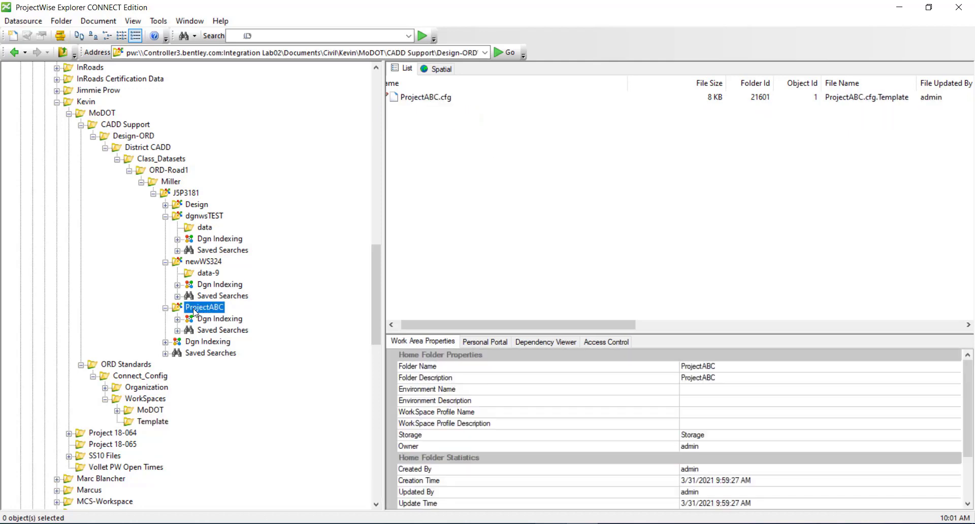
pyautogui.rightClick(194, 310)
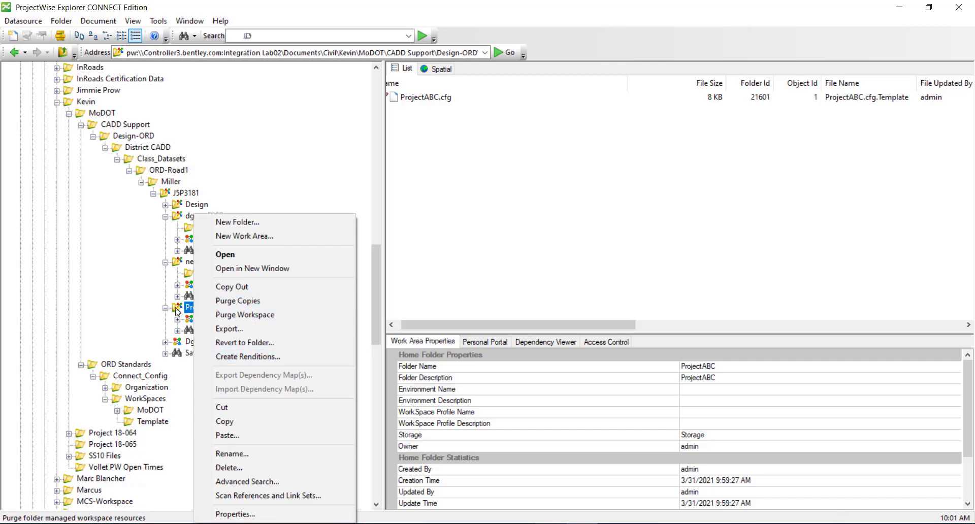
pyautogui.click(177, 311)
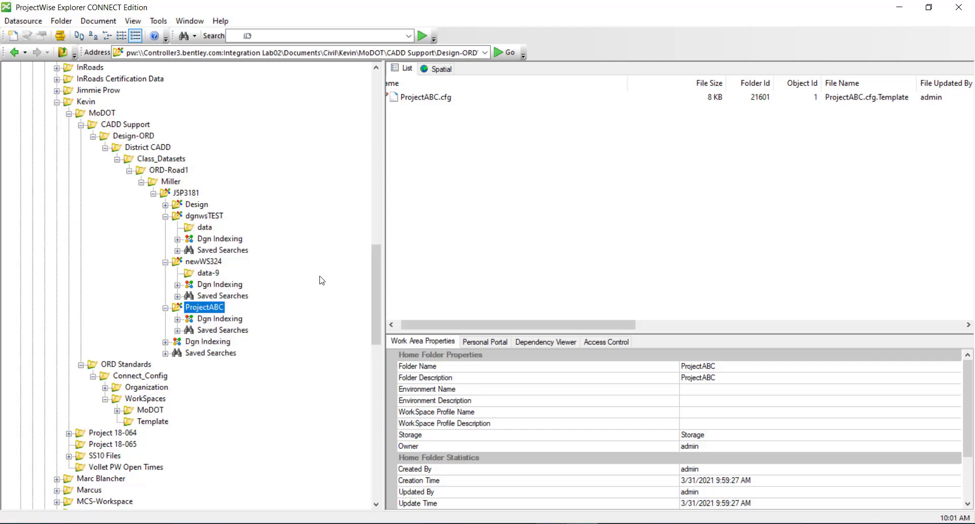
pyautogui.moveTo(412, 325); pyautogui.dragTo(369, 330)
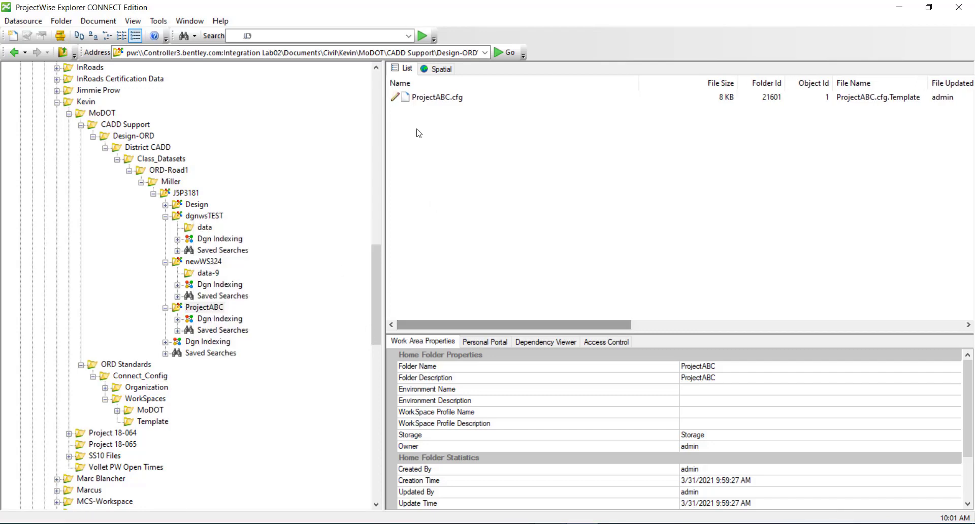
# Start the advanced document creation wizard in ProjectABC and use the recent template MoDOT_Design_Seed_2D.dgn from the MoDOT Standards Seed folder.
pyautogui.click(194, 311)
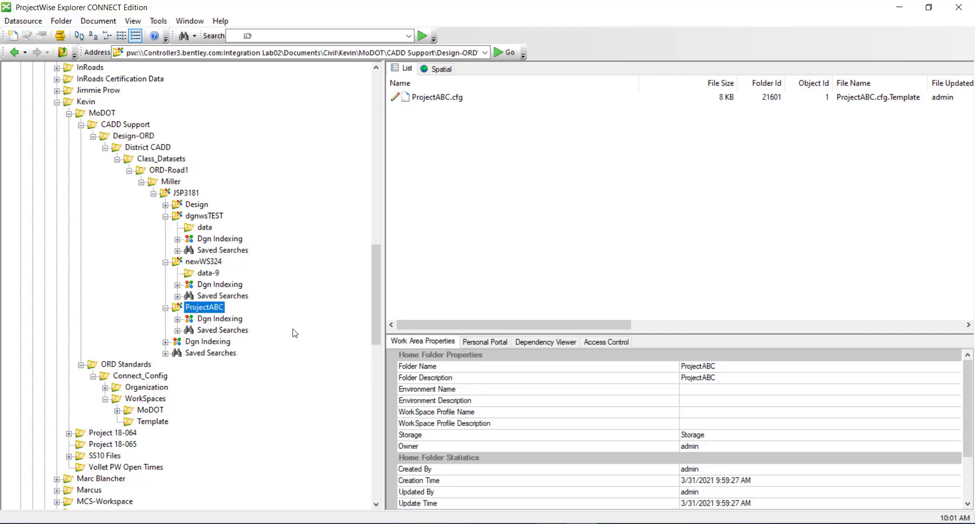
pyautogui.rightClick(401, 135)
pyautogui.moveTo(533, 38)
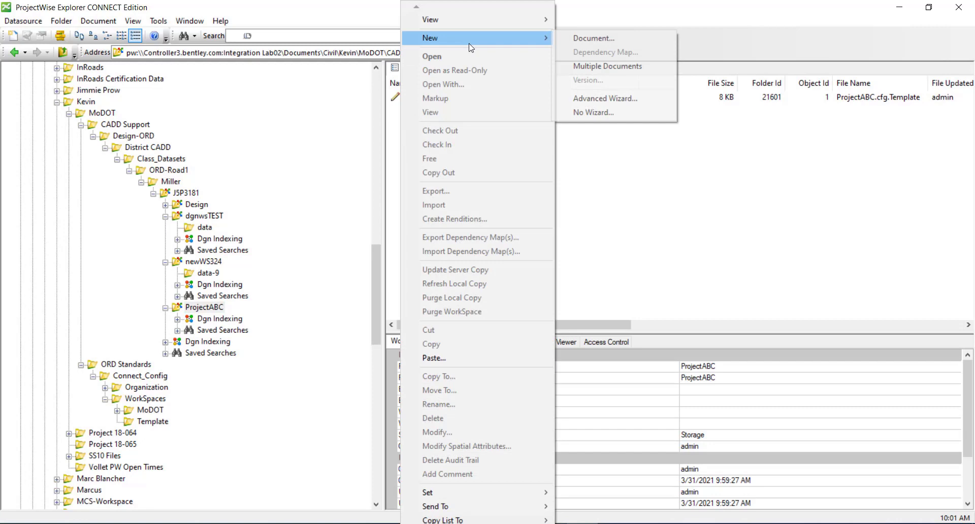
pyautogui.click(612, 100)
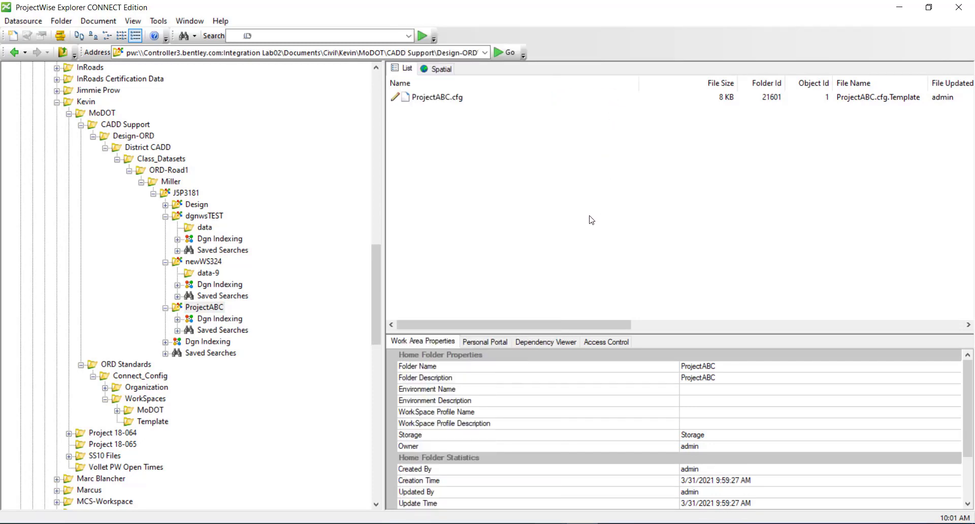
pyautogui.click(579, 460)
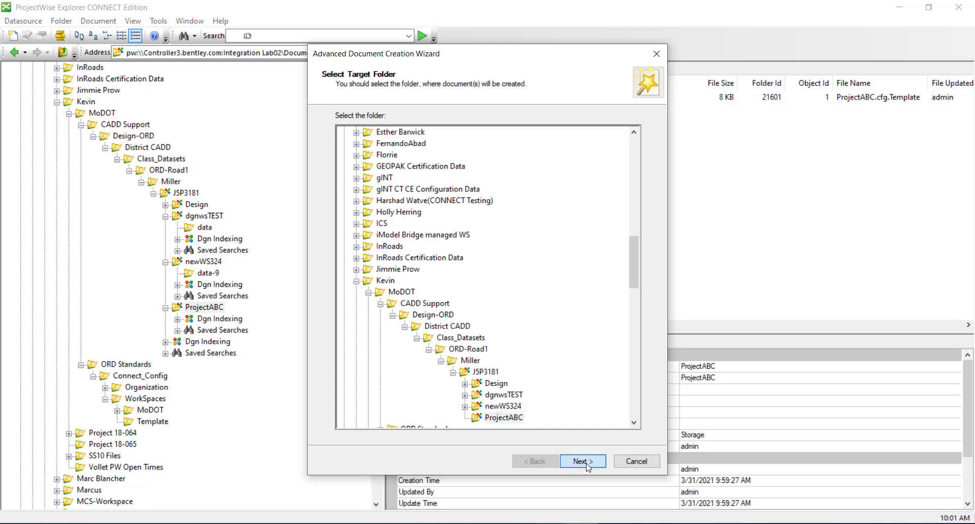
pyautogui.click(585, 462)
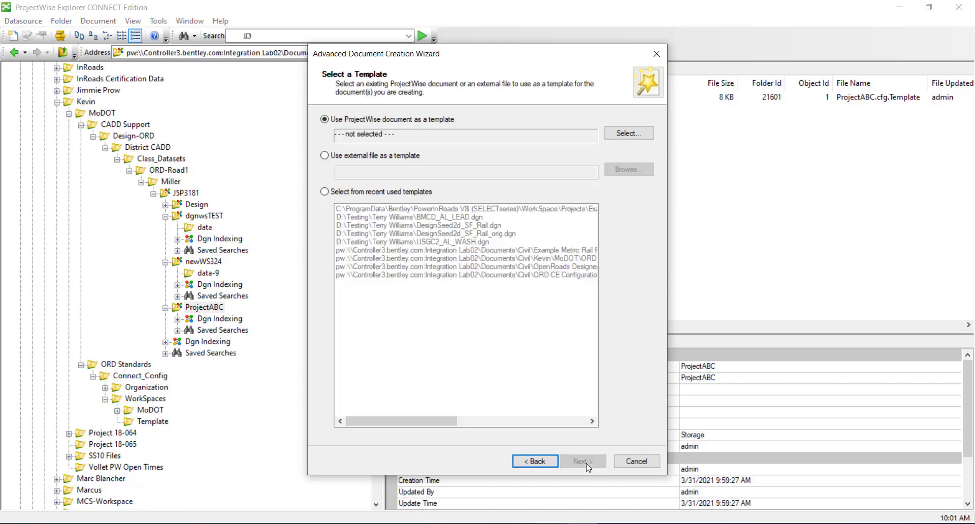
pyautogui.click(395, 193)
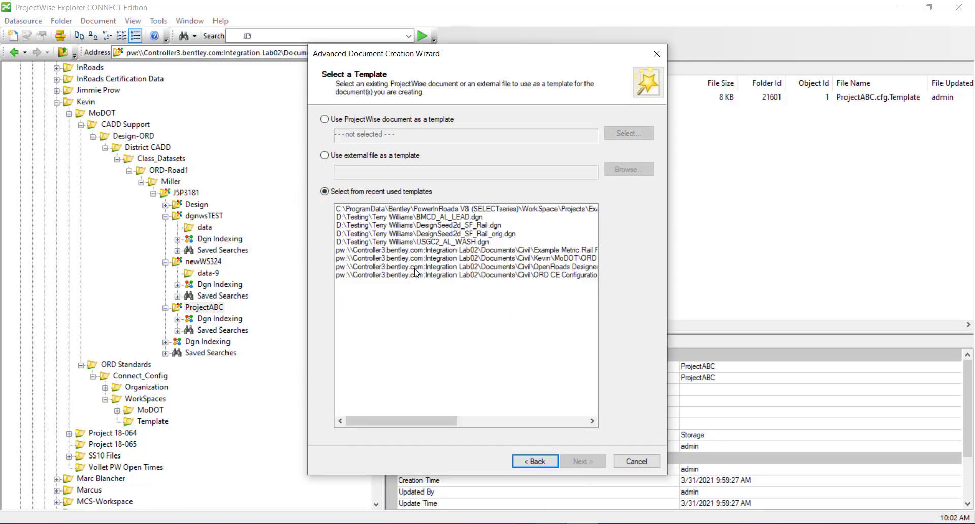
pyautogui.click(429, 260)
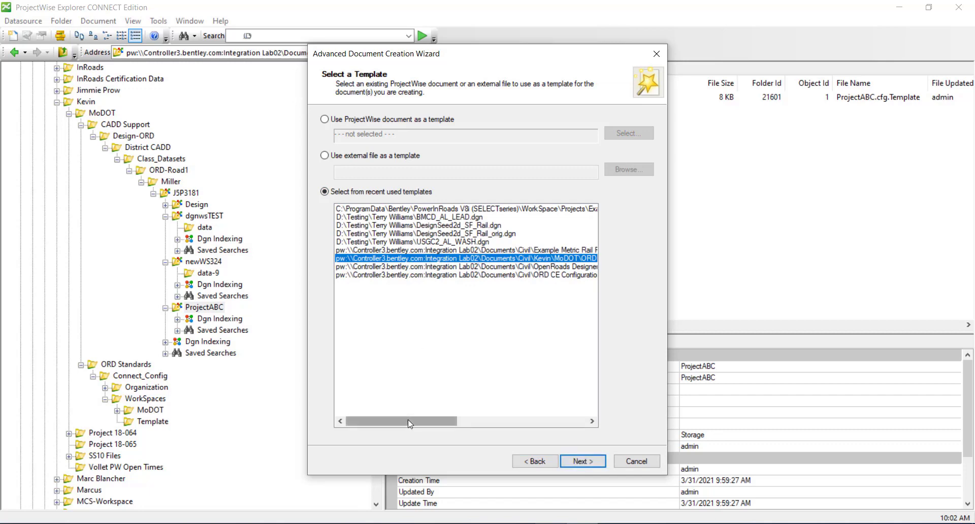
pyautogui.moveTo(407, 419); pyautogui.dragTo(620, 440)
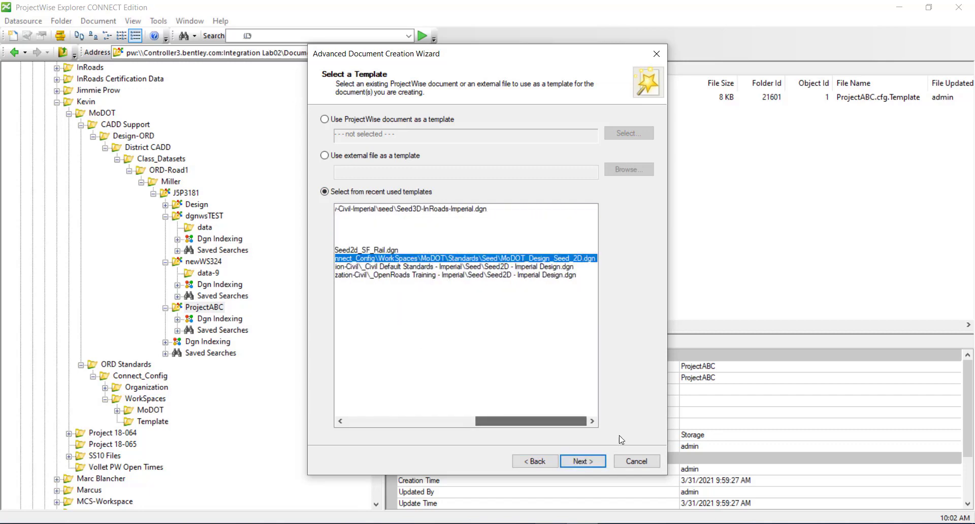
pyautogui.click(593, 467)
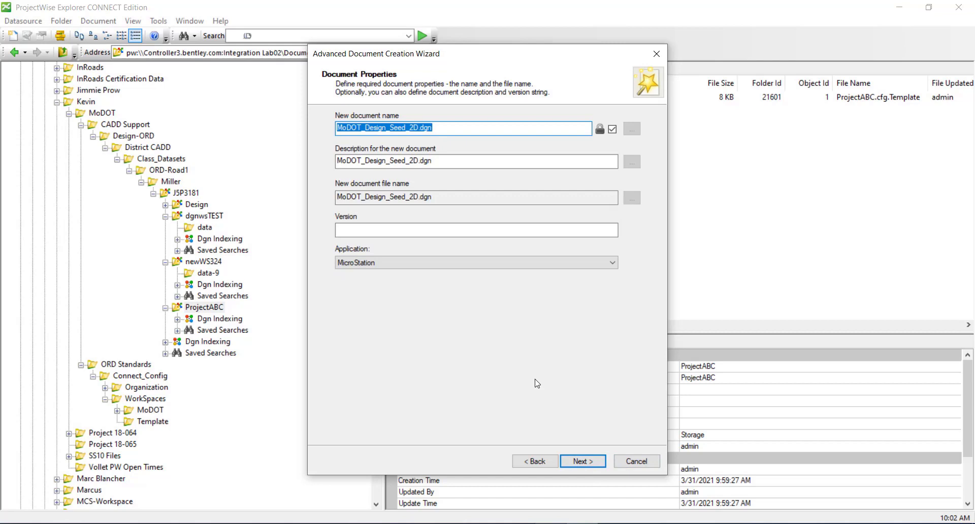
# Name the new document NewProjectTest, set its application to OpenRoads Designer and create it in ProjectABC.
pyautogui.write('NewProj')
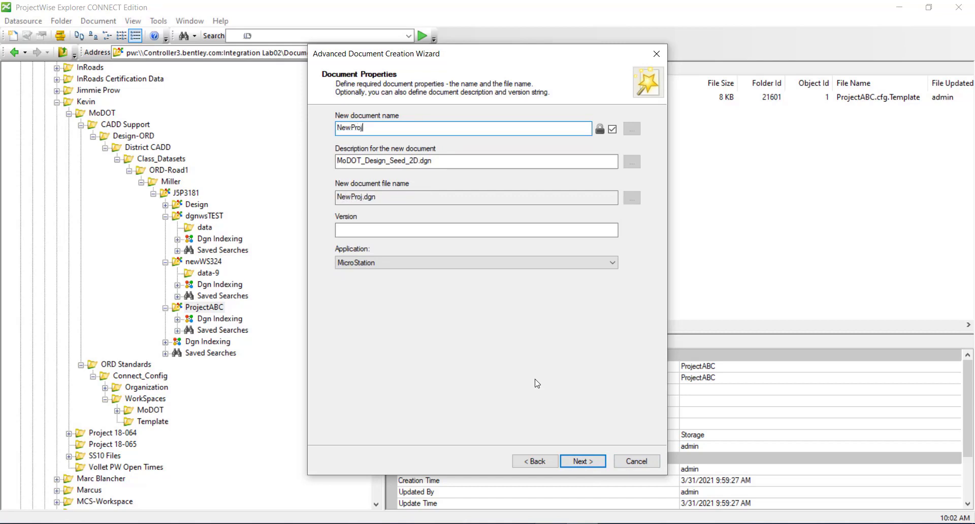
pyautogui.write('ectTest')
pyautogui.click(412, 263)
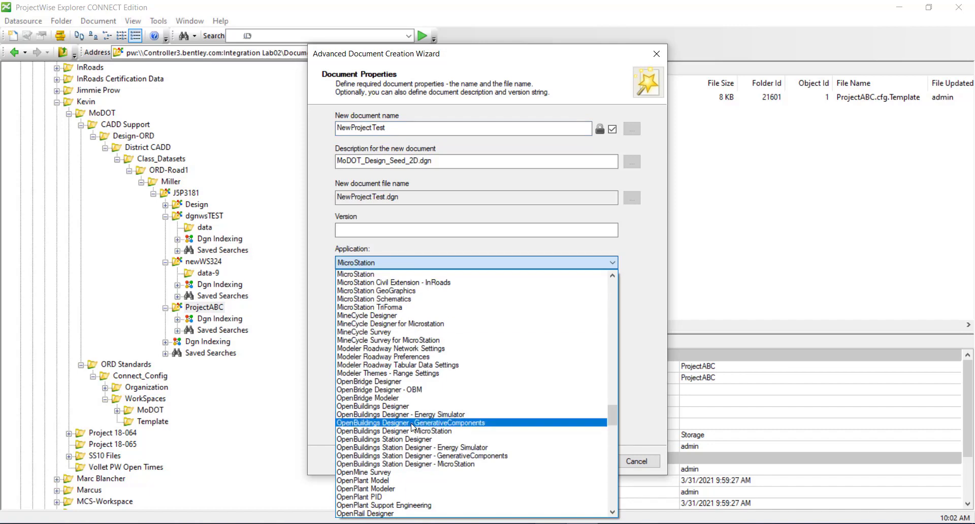
pyautogui.scroll(-4, 412, 426)
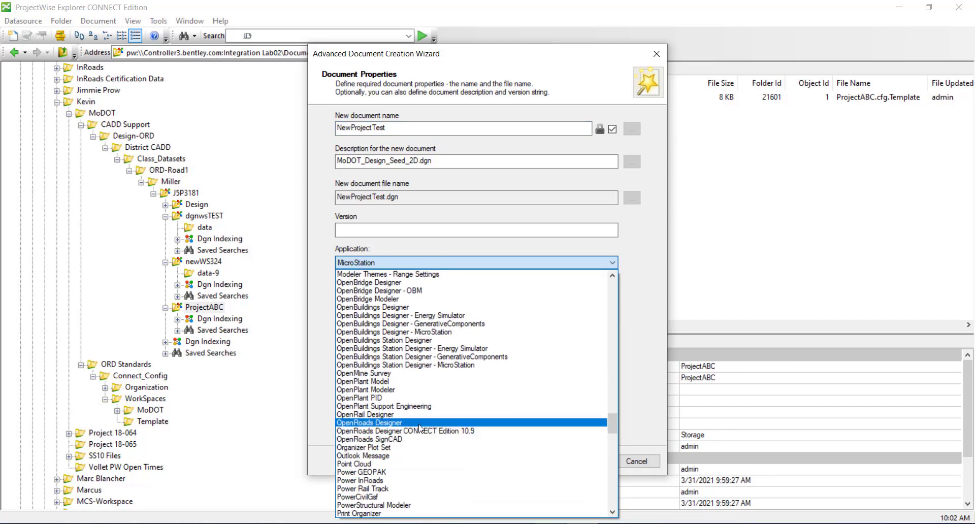
pyautogui.click(420, 429)
pyautogui.click(584, 462)
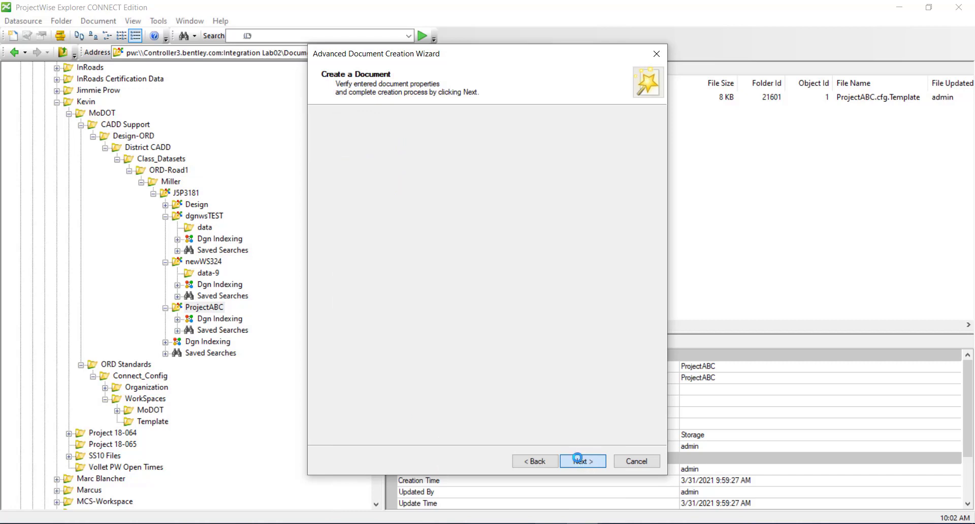
pyautogui.click(579, 462)
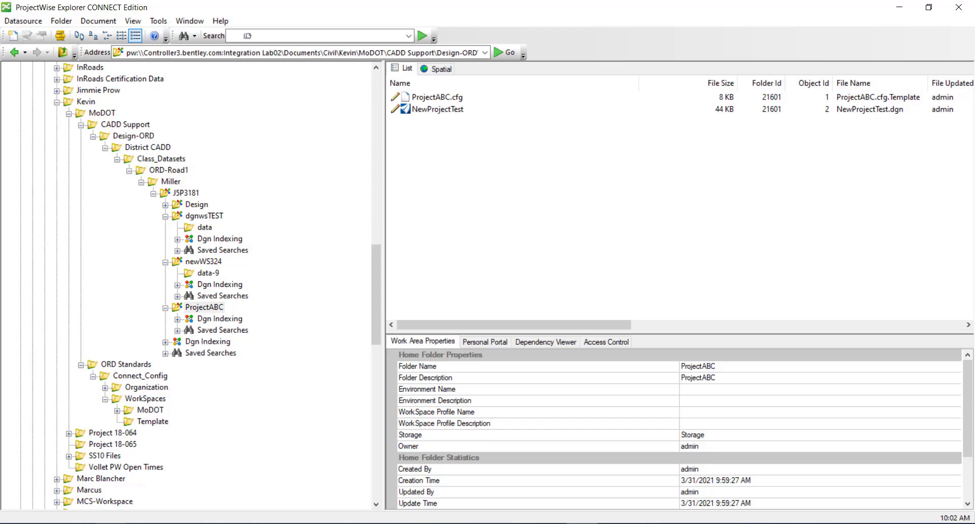
# Switch to File Explorer to examine the local WorkSpaces Template folder, and return to ProjectWise to examine its Template folder.
pyautogui.hotkey('alt', 'Tab')
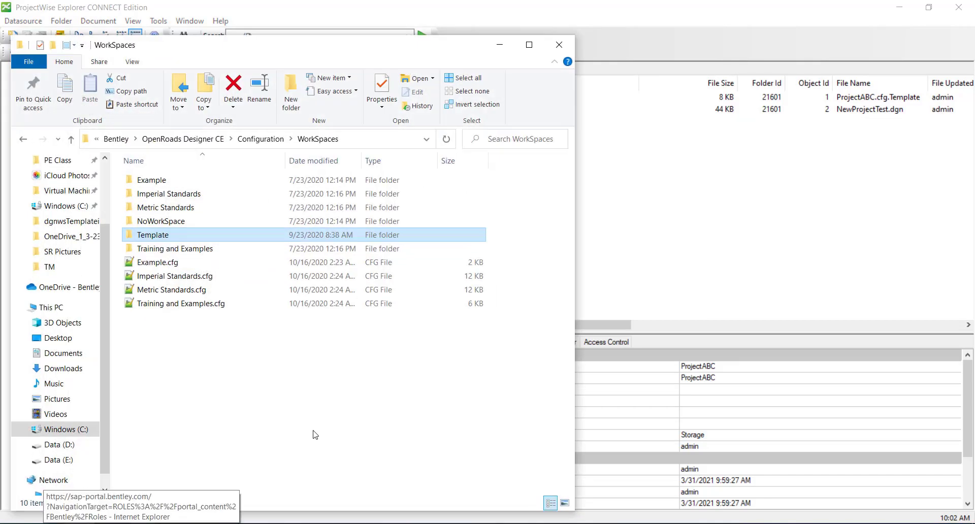
pyautogui.doubleClick(171, 236)
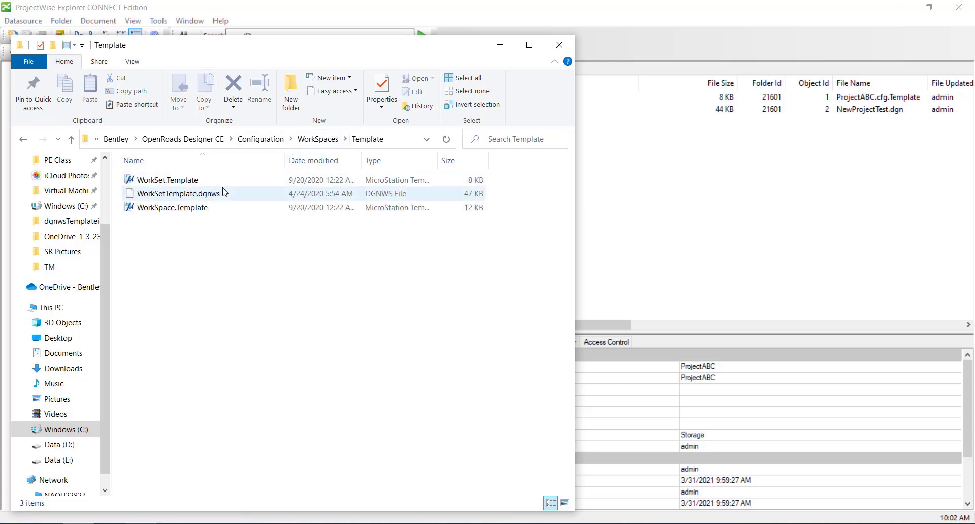
pyautogui.click(319, 139)
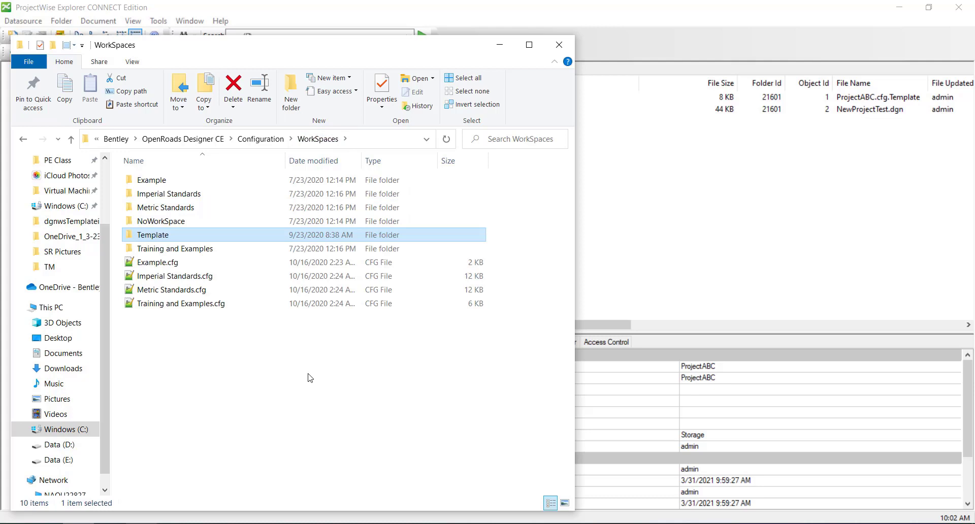
pyautogui.doubleClick(158, 237)
pyautogui.click(318, 138)
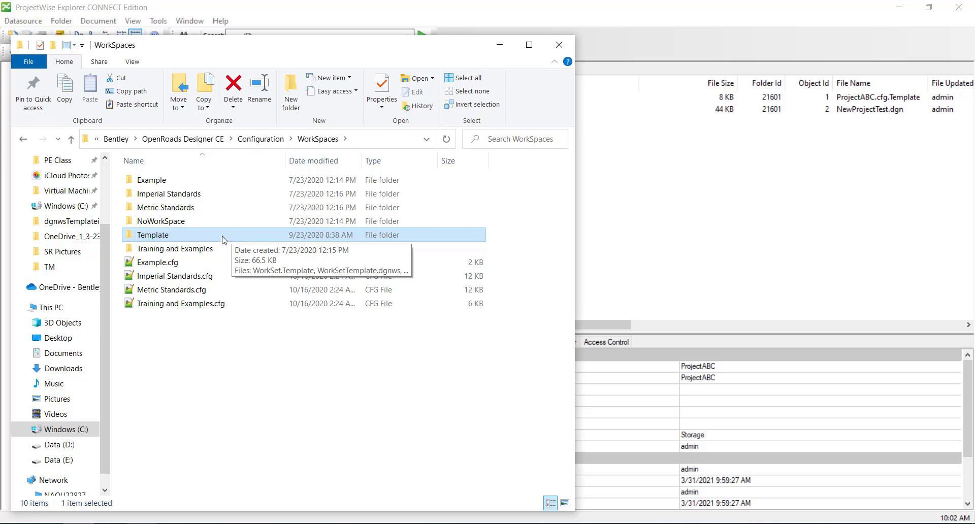
pyautogui.click(666, 241)
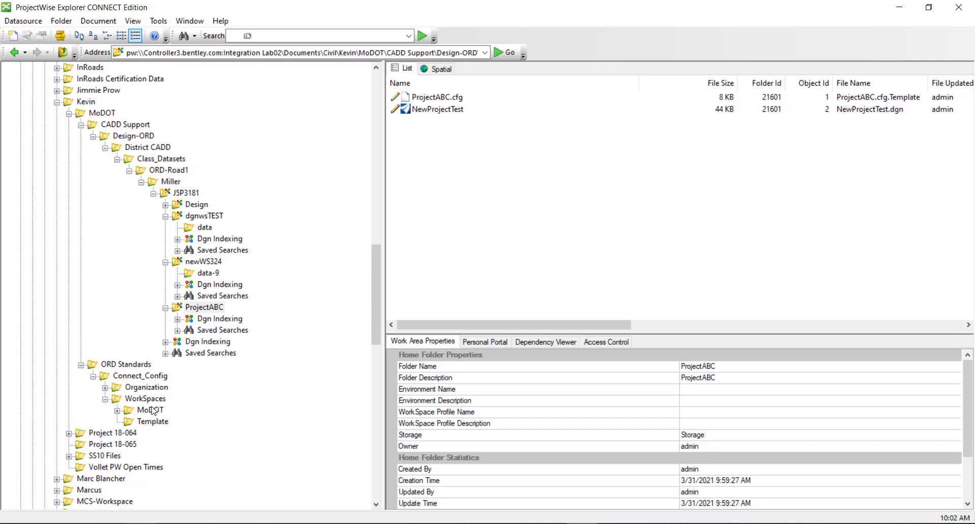
pyautogui.click(152, 422)
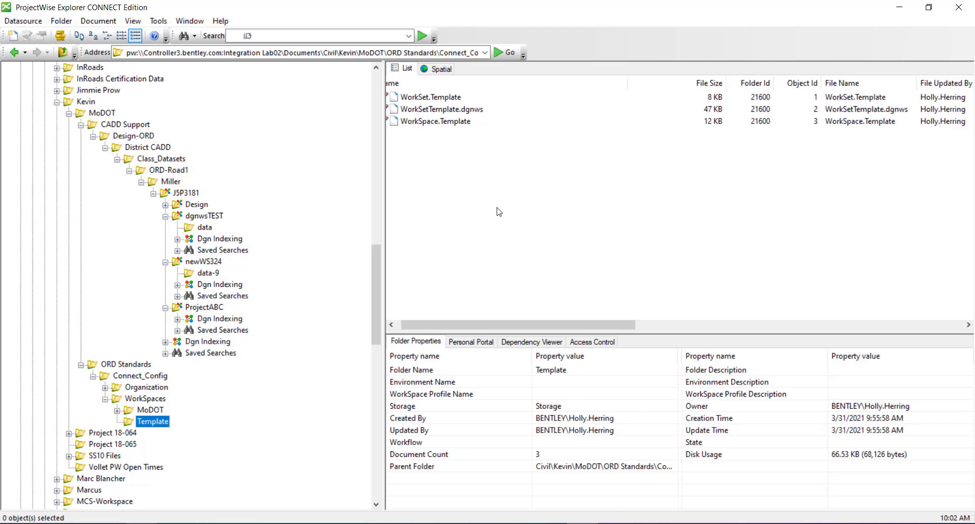
# Open ORD_Startup.cfg from ORD Standards and add _USTN_WORKSETDGNWSTEMPLATE = $(_MoDOT_CONFIGURATION_ROOT)Connect_Config/WorkSpaces/Template/WorkSetTemplate.dgnws below the workspace name line.
pyautogui.click(142, 367)
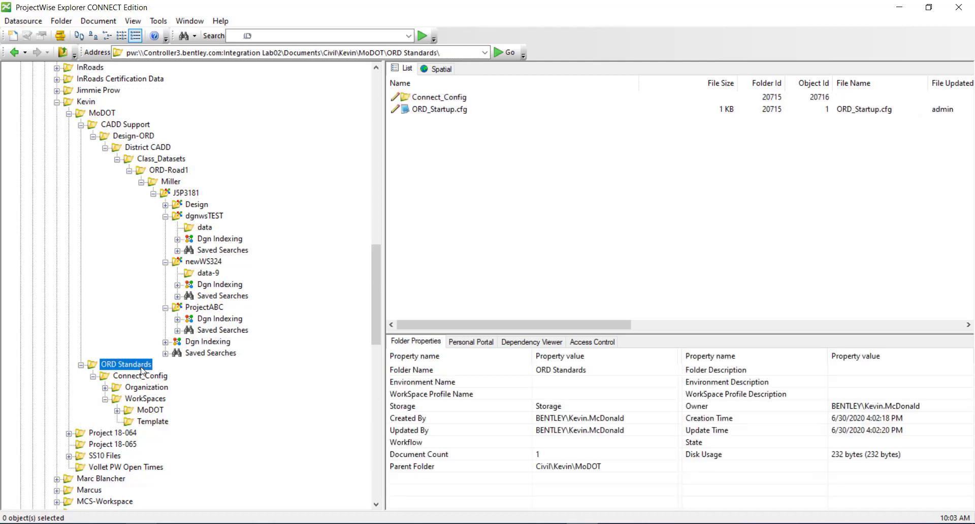
pyautogui.doubleClick(429, 110)
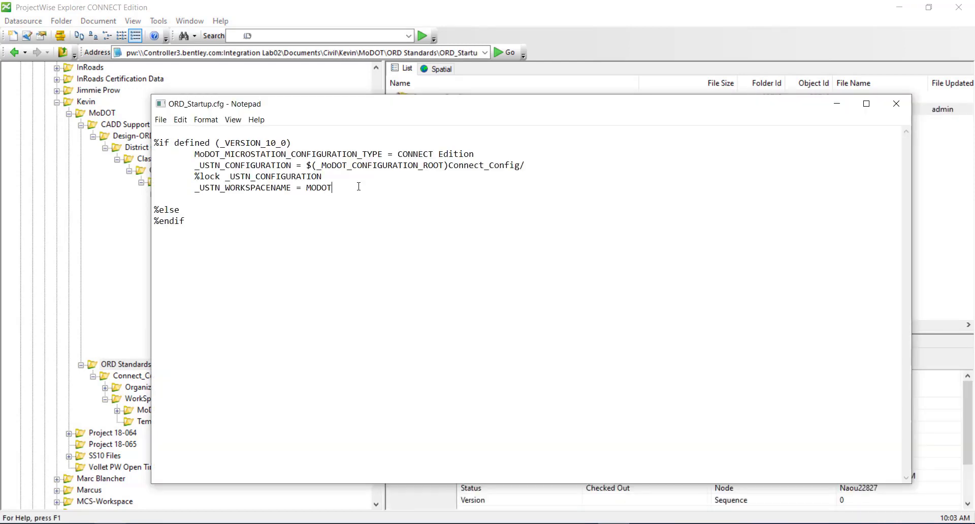
pyautogui.press('Return')
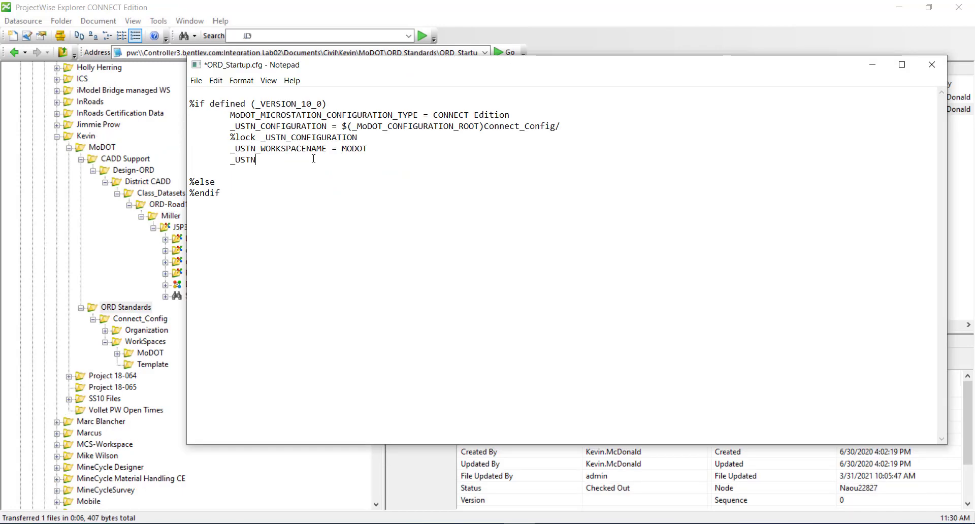
pyautogui.write('_USTN_WORKSETDGNWSTEMPLATE =')
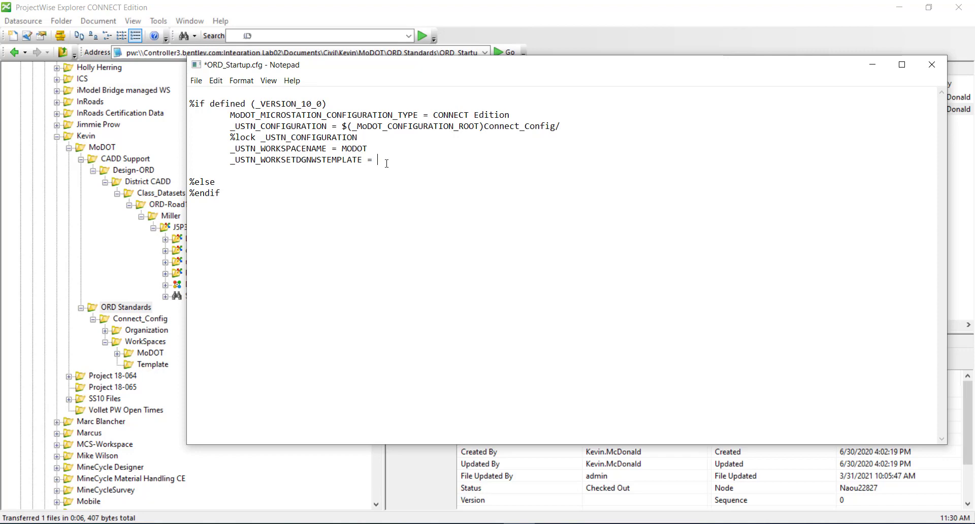
pyautogui.write('$(_MoDOT_CONFIGURATION_ROOT)Connect_Config/WorkSpaces/Template/WorkSetTemplate.dgnws')
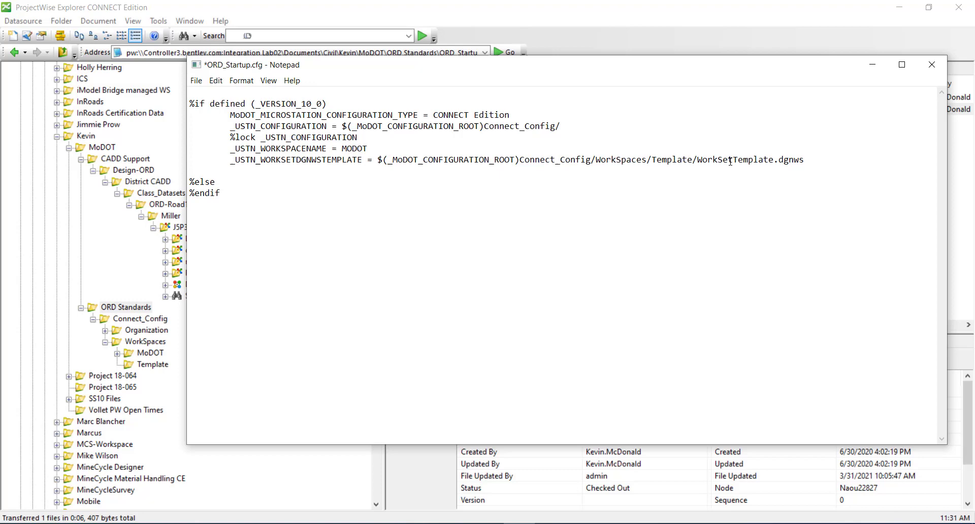
# Add the line %lock _USTN_WORKSETDGNWSTEMPLATE below the template definition, and save and close ORD_Startup.cfg.
pyautogui.click(805, 163)
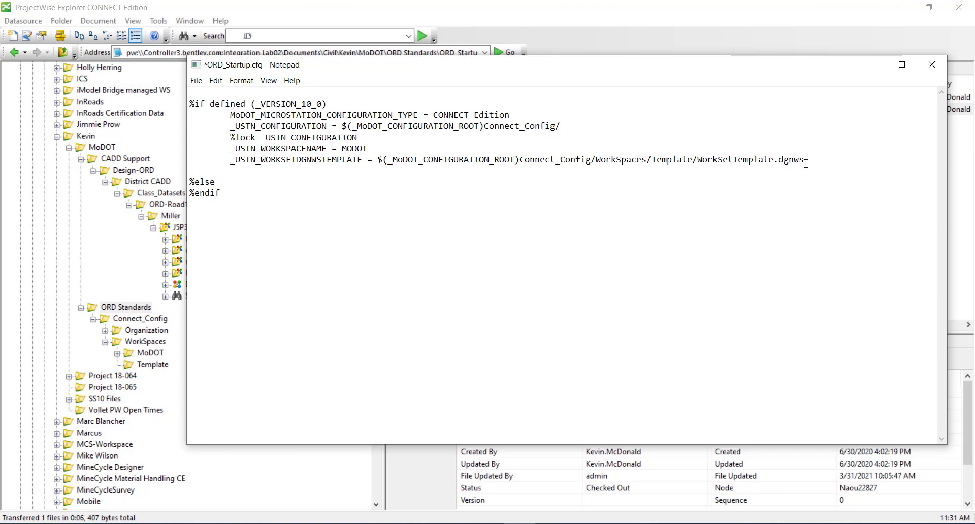
pyautogui.click(361, 161)
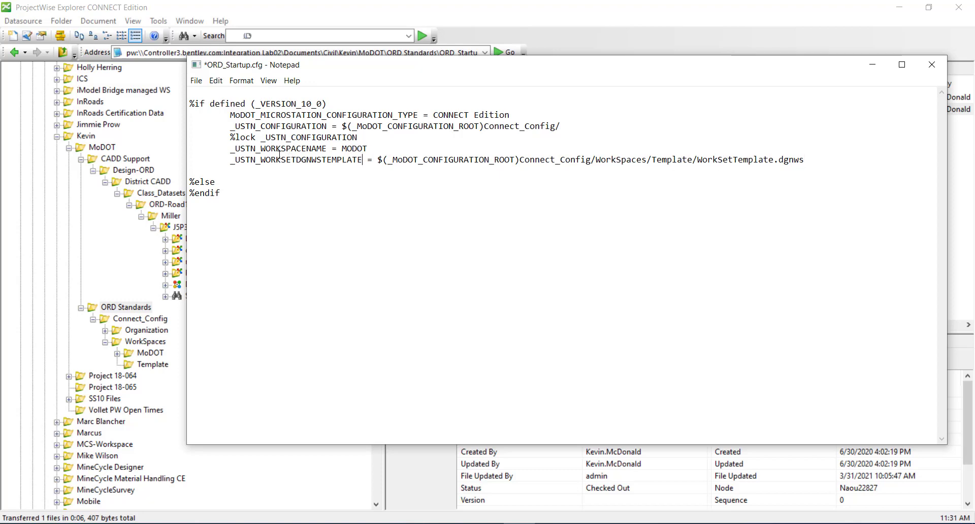
pyautogui.keyDown('shift'); pyautogui.click(231, 162); pyautogui.keyUp('shift')
pyautogui.hotkey('ctrl', 'c')
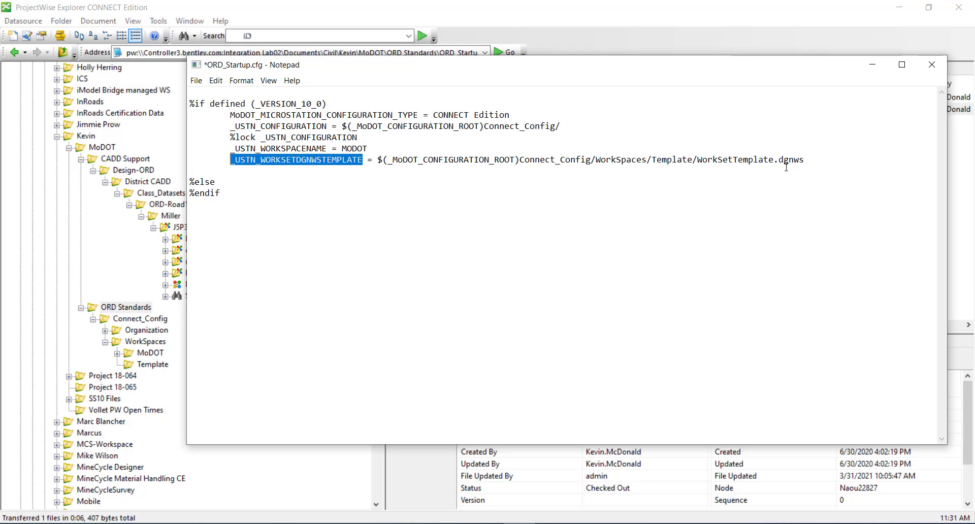
pyautogui.click(808, 159)
pyautogui.press('Return')
pyautogui.press('Tab')
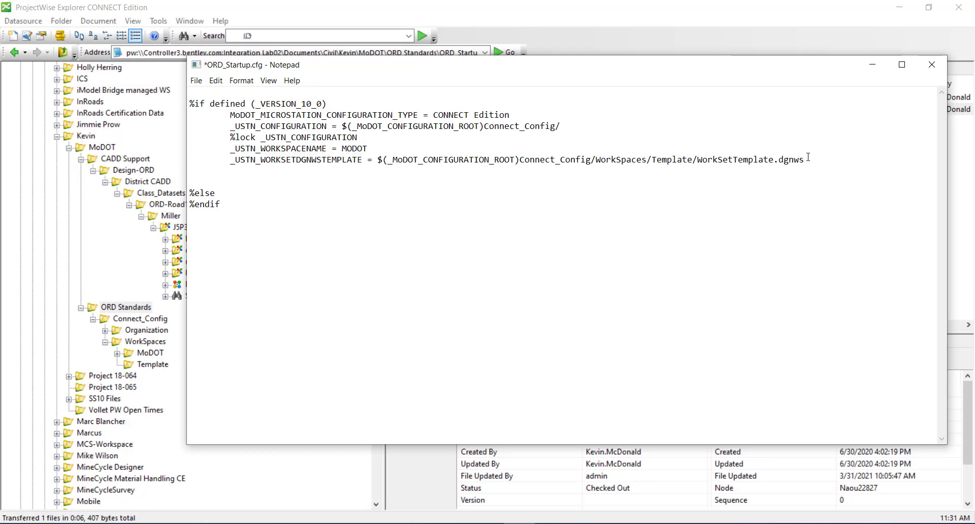
pyautogui.write('%lock')
pyautogui.hotkey('ctrl', 'v')
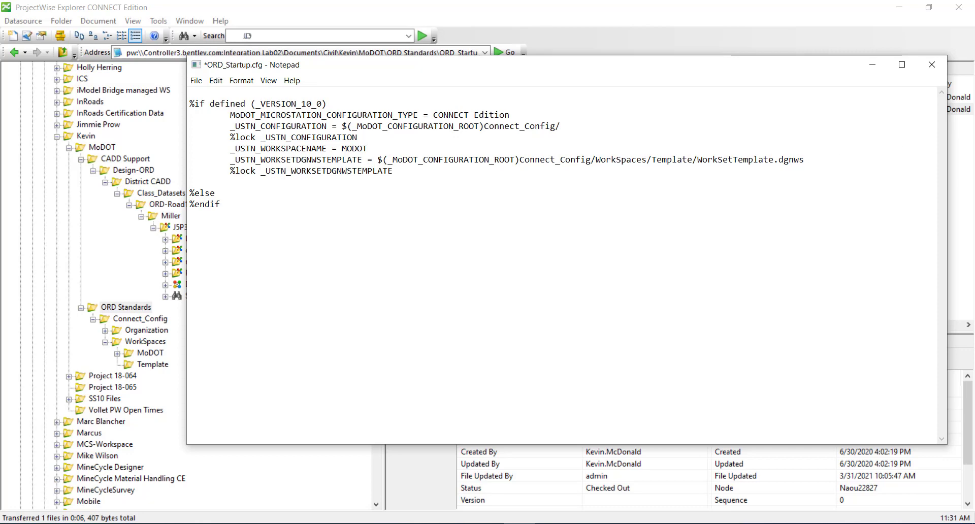
pyautogui.click(932, 65)
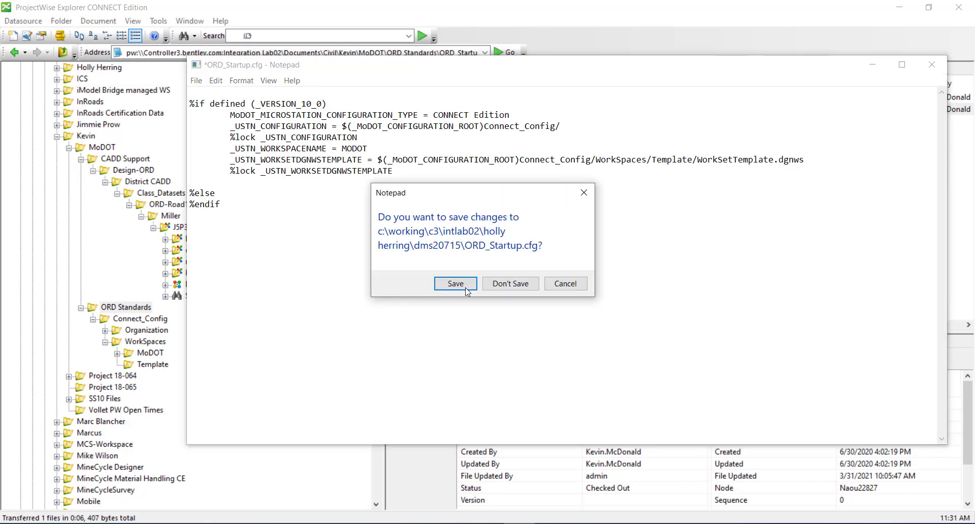
pyautogui.click(466, 289)
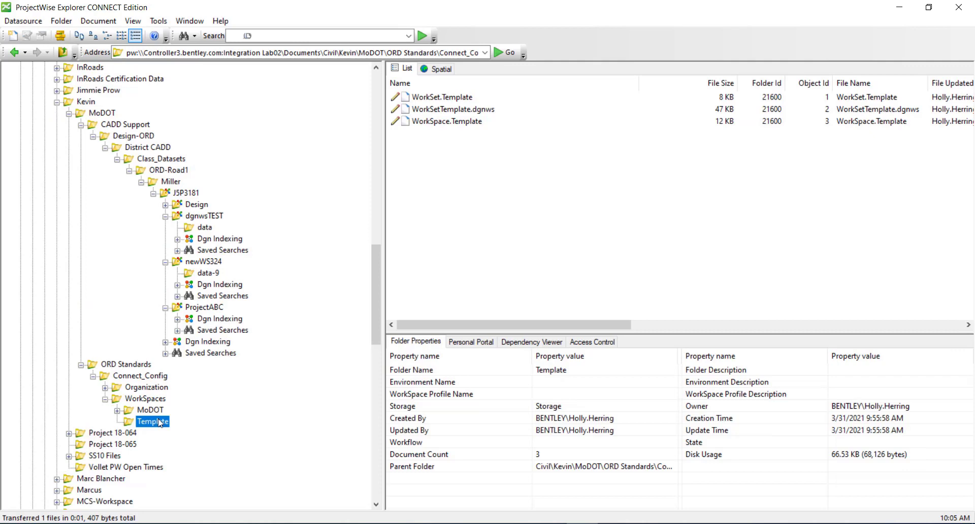
# Open the NewProjectTest document from the ProjectABC work area in OpenRoads Designer.
pyautogui.click(202, 312)
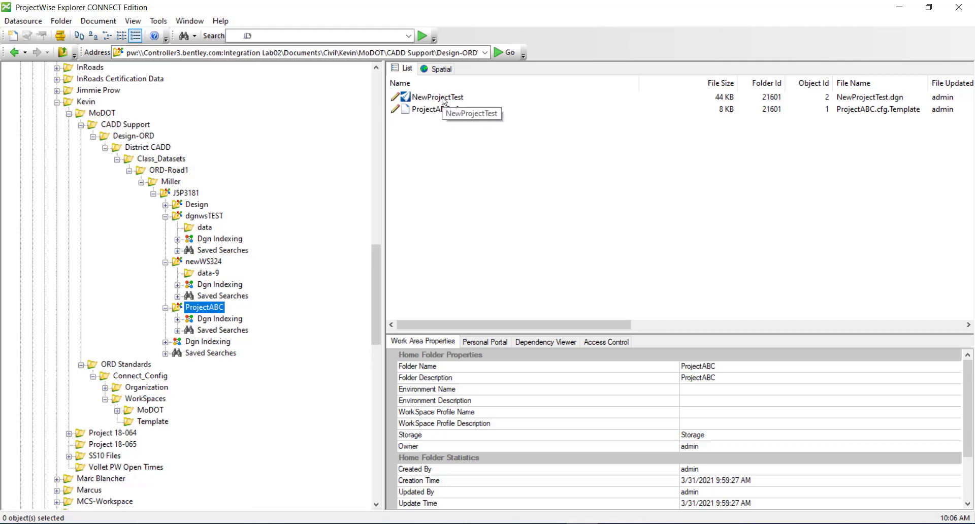
pyautogui.doubleClick(442, 97)
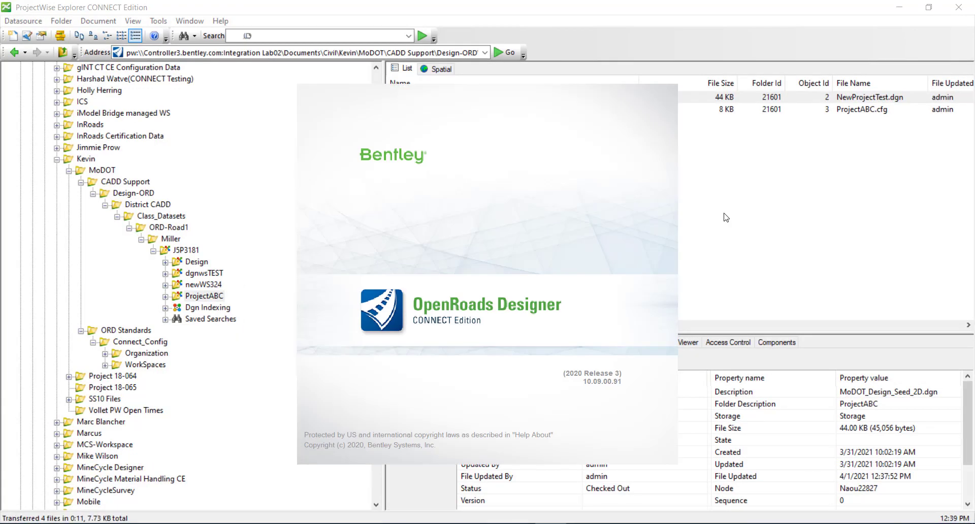
pyautogui.click(472, 217)
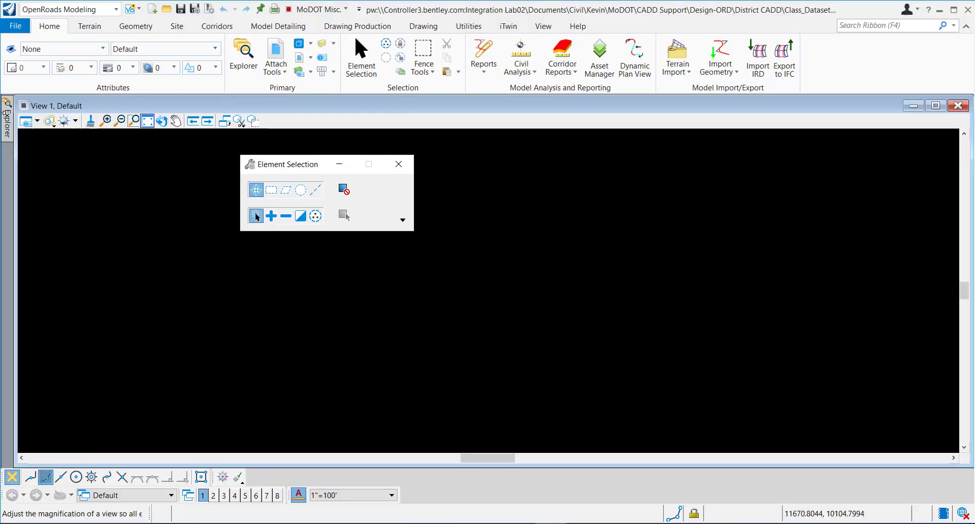
# Open the configuration variables settings, filter the variable names by dgnws, and widen the Name column to fit.
pyautogui.moveTo(8, 122)
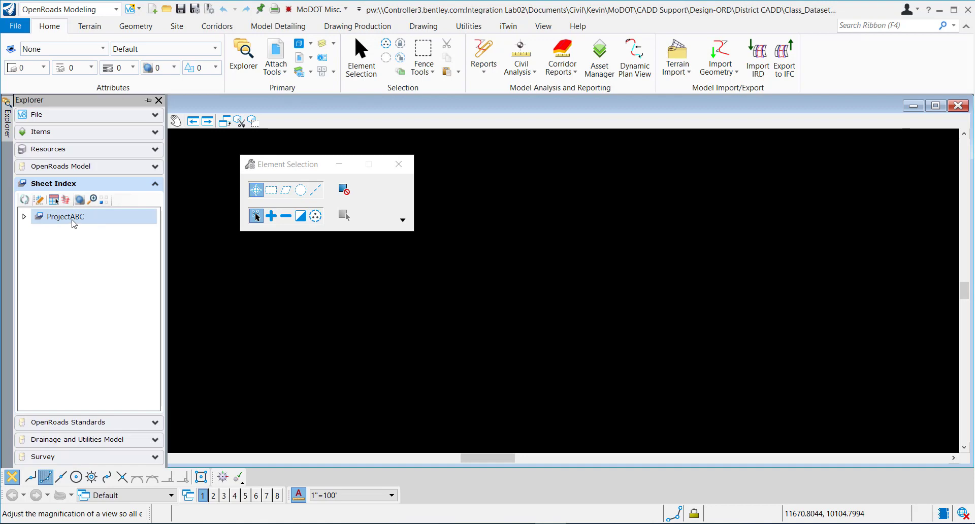
pyautogui.click(11, 28)
pyautogui.click(40, 289)
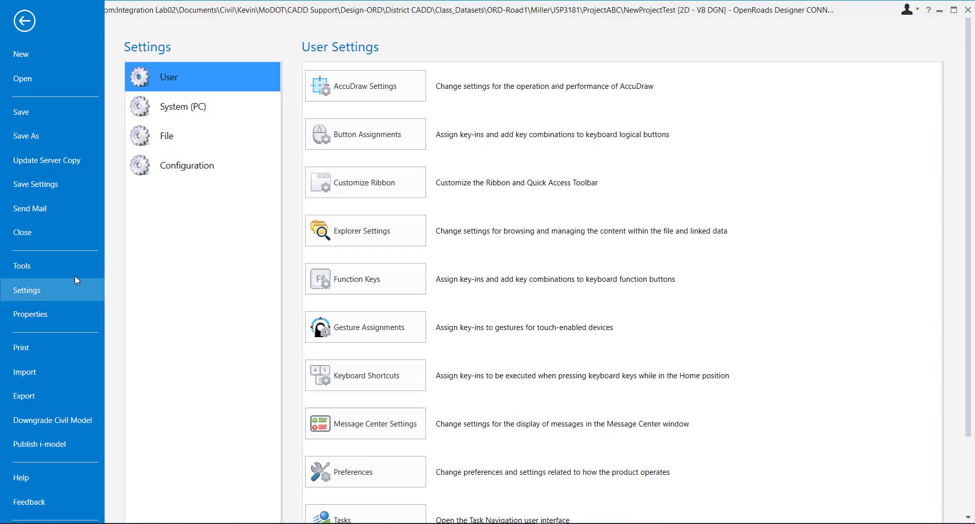
pyautogui.click(239, 173)
pyautogui.click(372, 87)
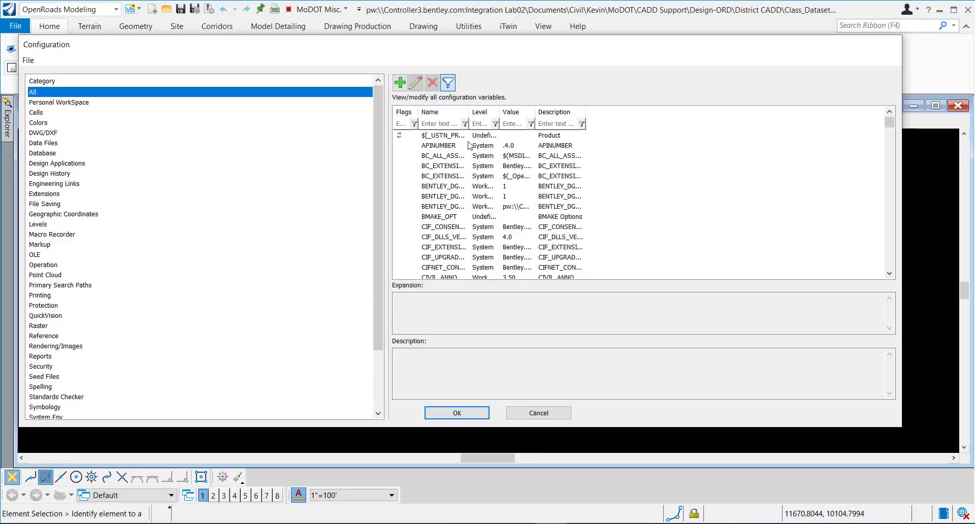
pyautogui.click(454, 127)
pyautogui.write('dgnws')
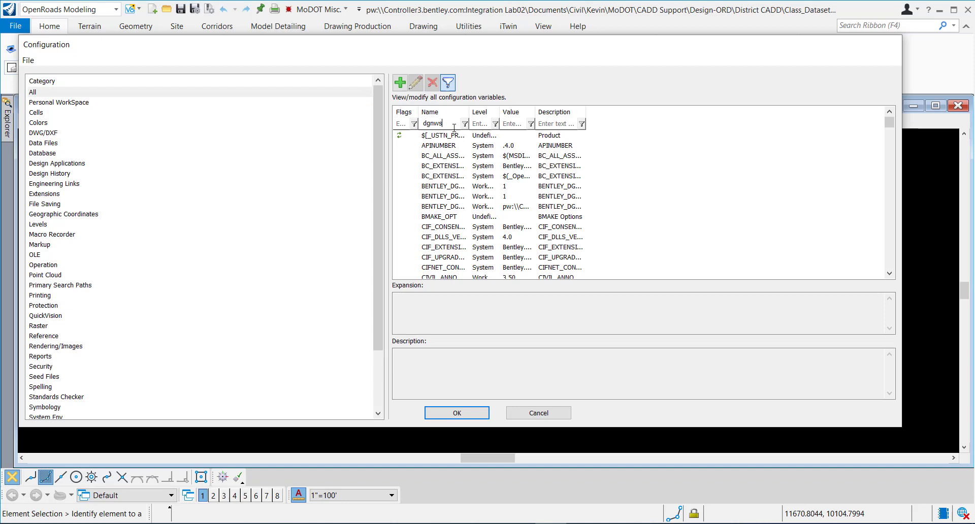
pyautogui.doubleClick(468, 111)
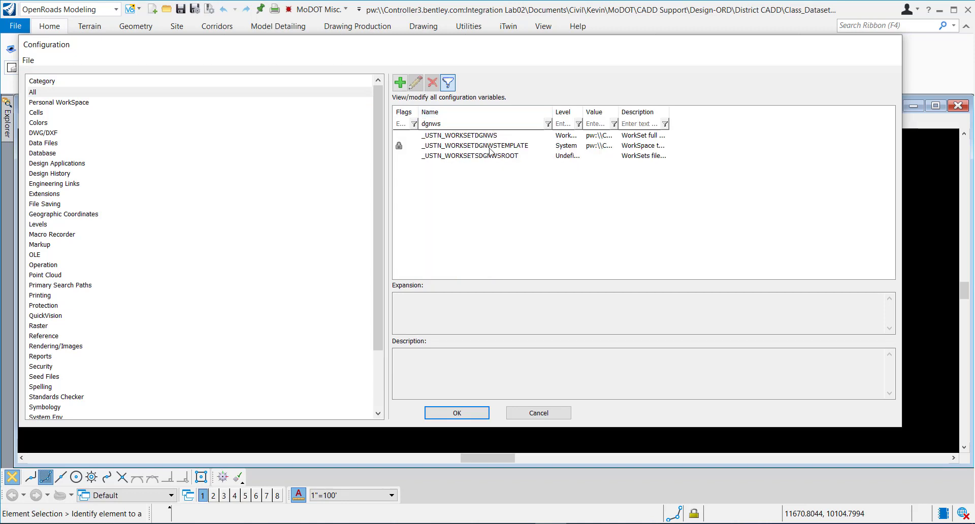
# Examine the expansions of _USTN_WORKSETDGNWSTEMPLATE and _USTN_WORKSETDGNWS, and switch to ProjectWise Explorer to check for ProjectABC.dgnws in the ProjectABC work area.
pyautogui.click(481, 150)
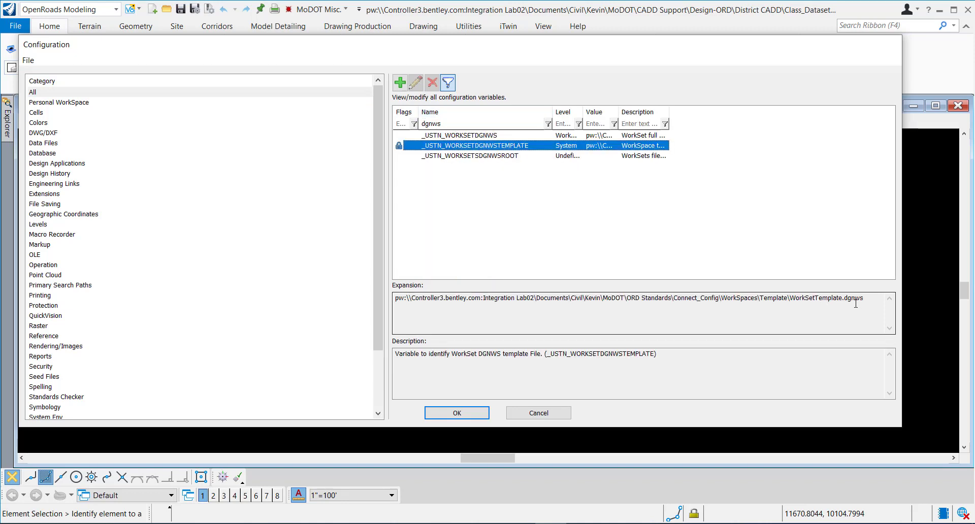
pyautogui.click(491, 136)
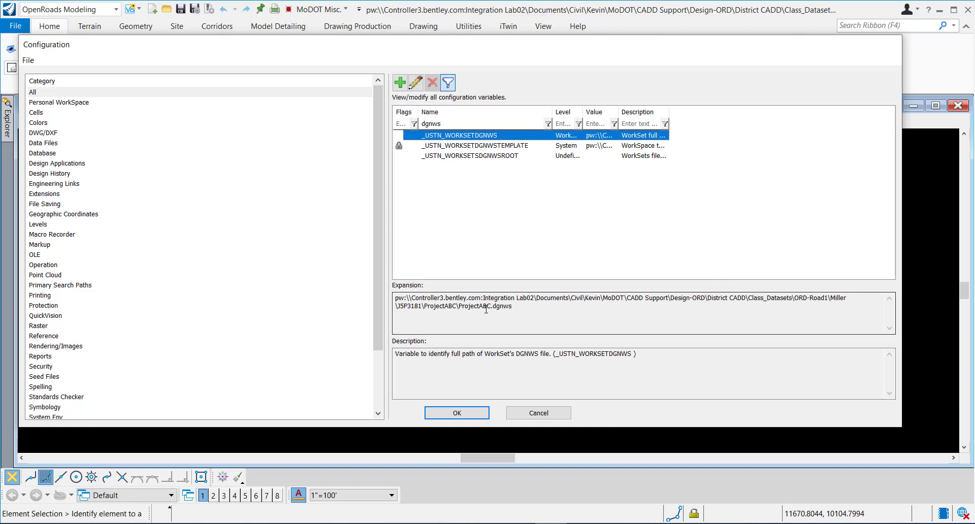
pyautogui.click(489, 523)
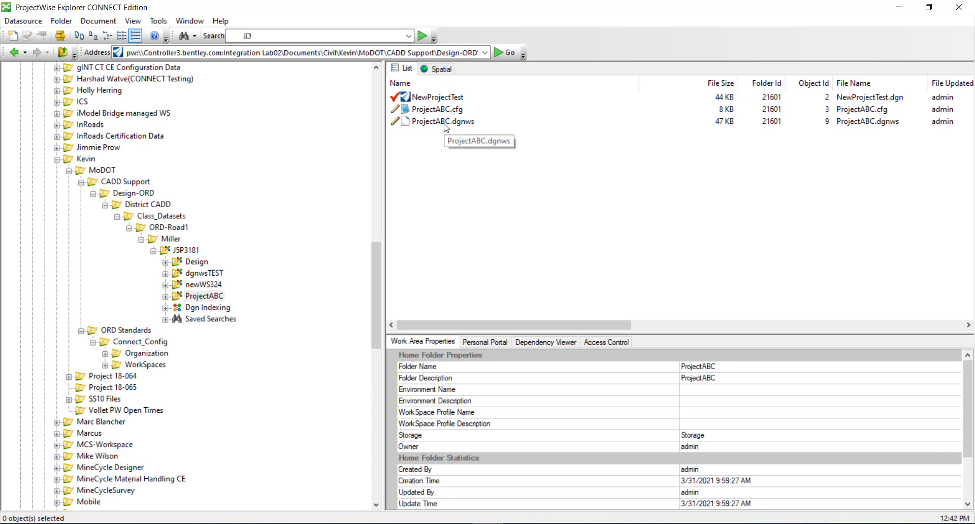
# Return to OpenRoads Designer to review the DGNWS template path, and switch to ProjectWise Explorer to examine the WorkSpaces Template folder.
pyautogui.click(505, 522)
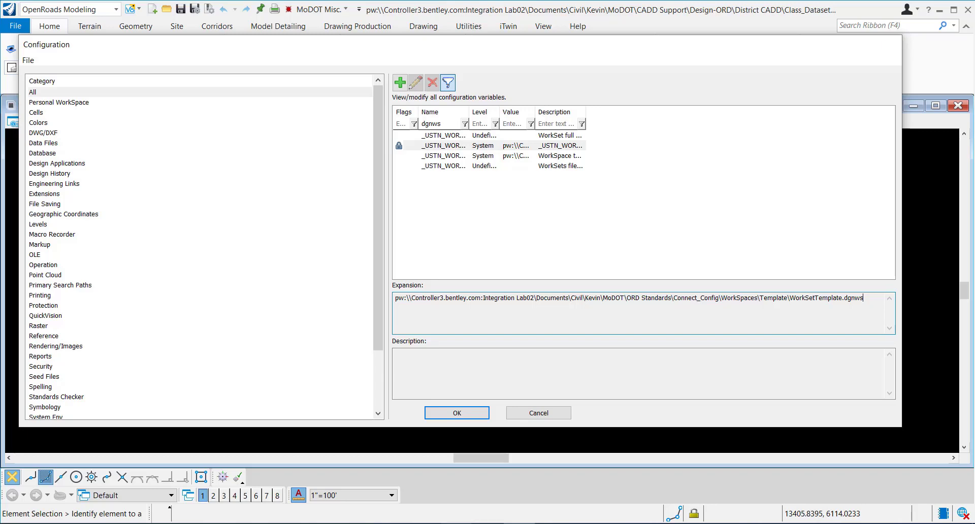
pyautogui.click(457, 522)
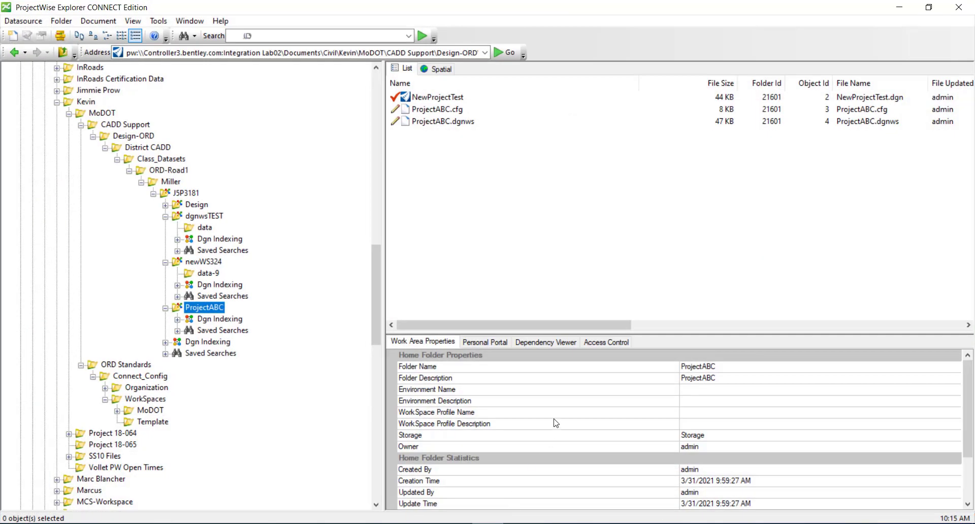
pyautogui.click(144, 422)
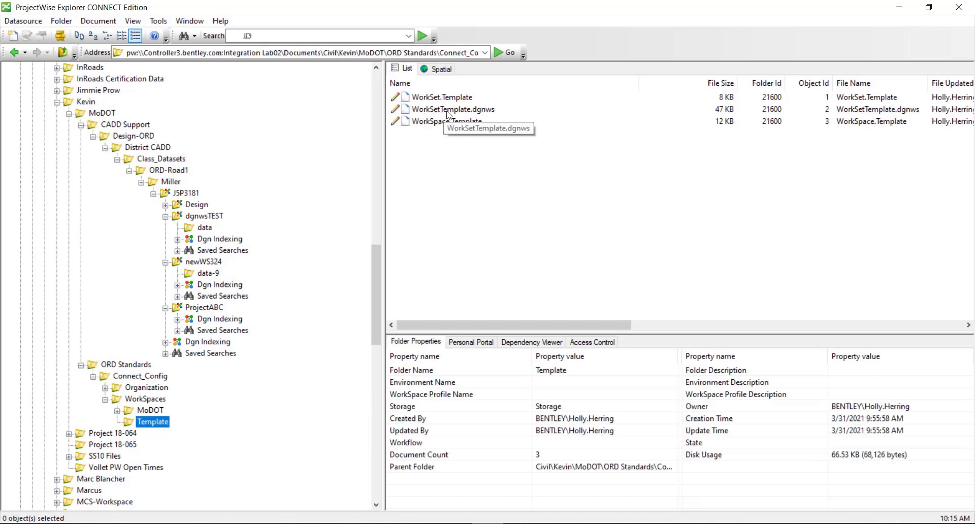